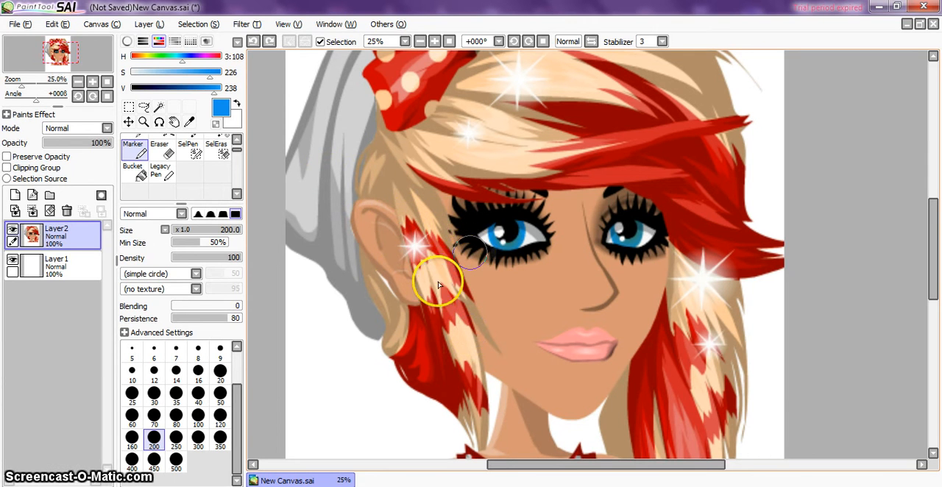
# Step: Add a new empty layer above the character picture layer
pyautogui.moveTo(597, 462); pyautogui.dragTo(609, 461)
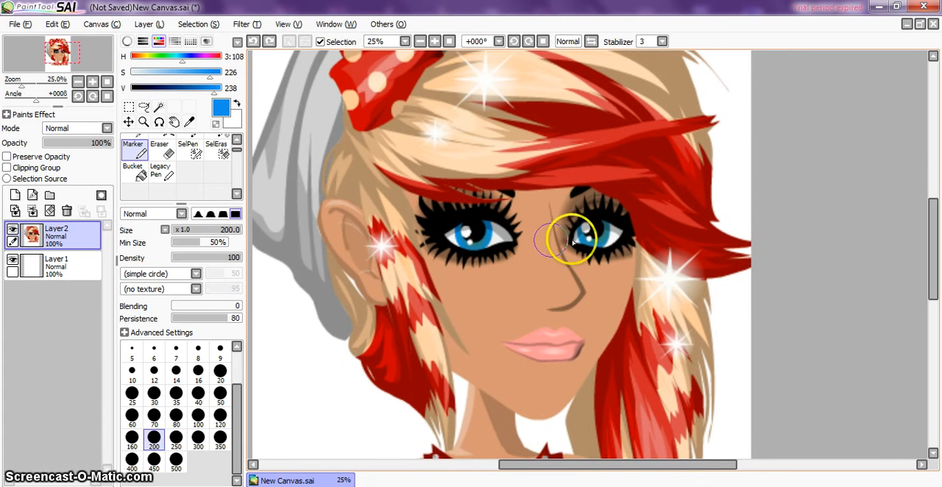
pyautogui.scroll(2, 747, 198)
pyautogui.scroll(-1, 748, 197)
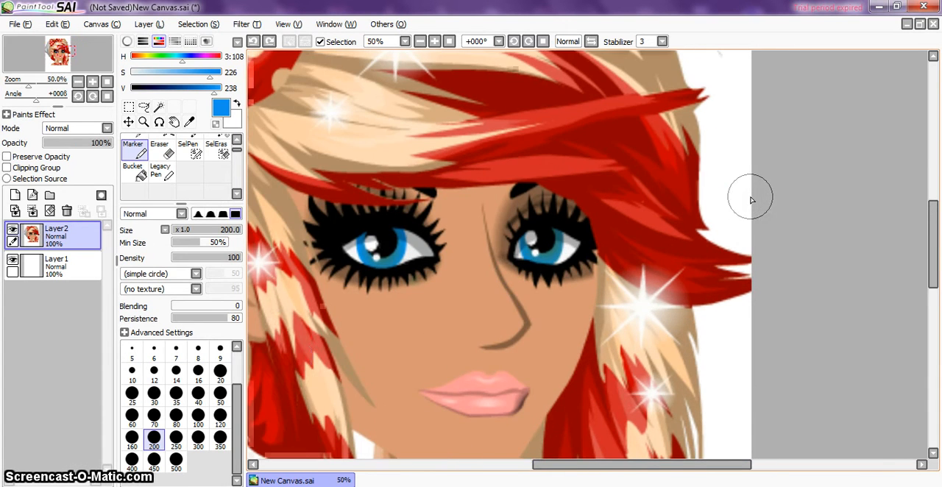
pyautogui.moveTo(604, 465); pyautogui.dragTo(561, 465)
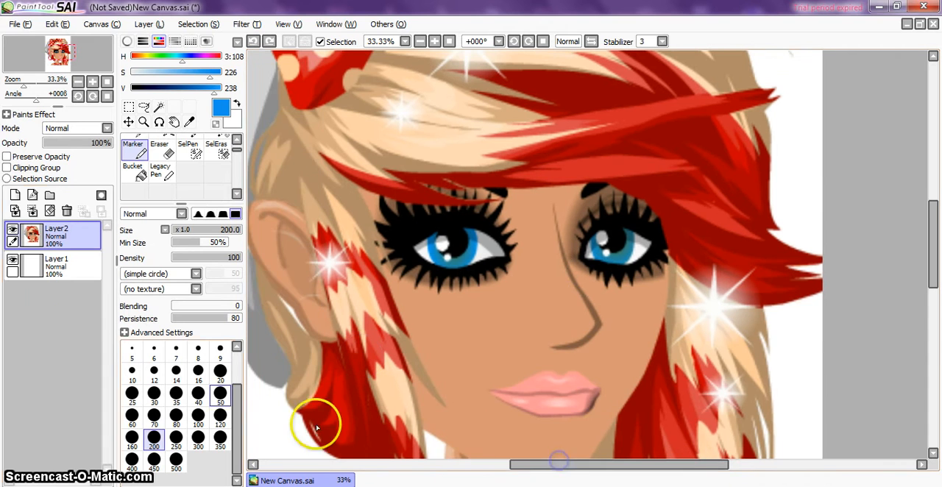
pyautogui.click(15, 196)
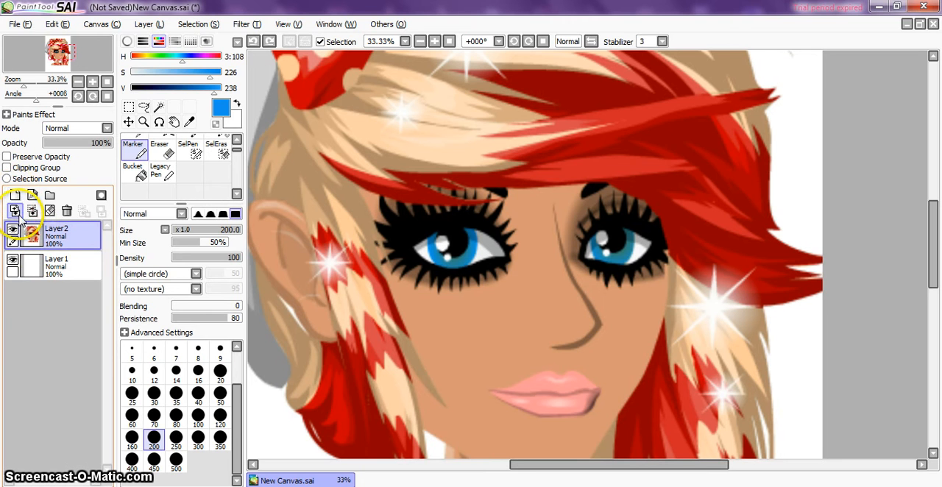
pyautogui.click(14, 195)
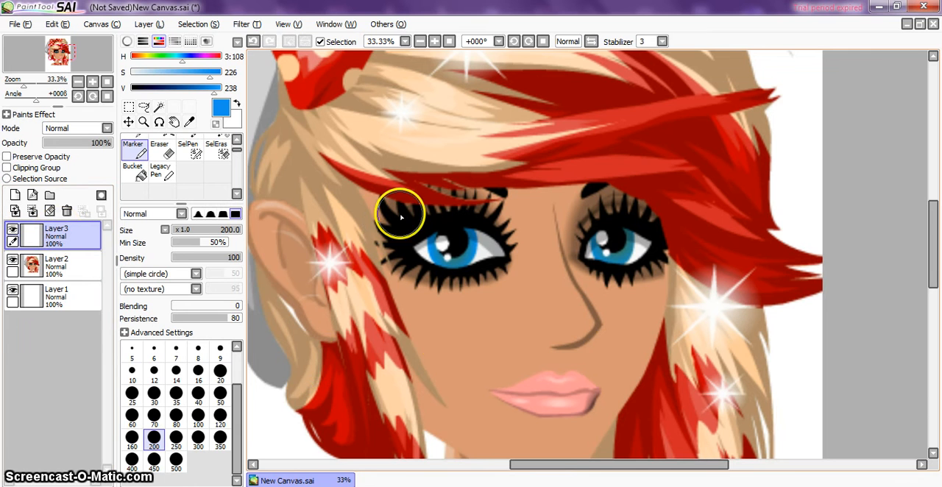
pyautogui.hotkey('ctrl', 'v')
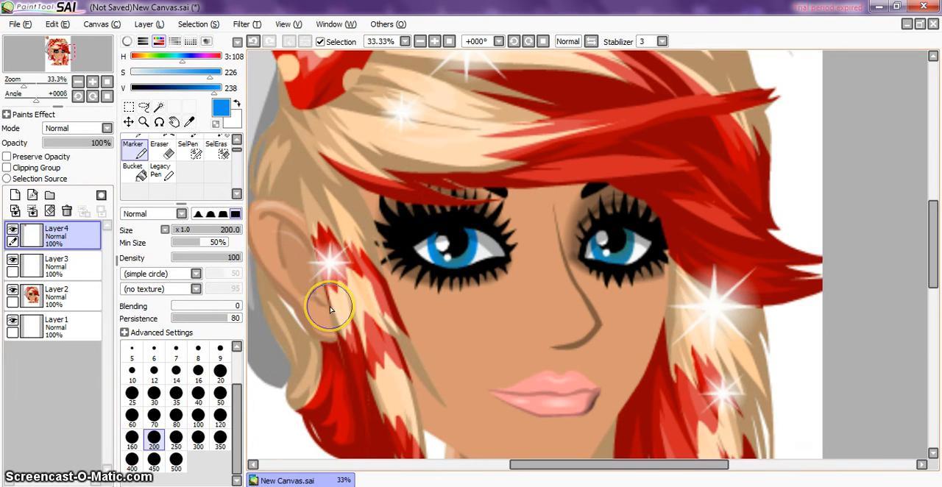
pyautogui.scroll(-3, 329, 306)
pyautogui.scroll(-1, 329, 306)
pyautogui.scroll(2, 330, 307)
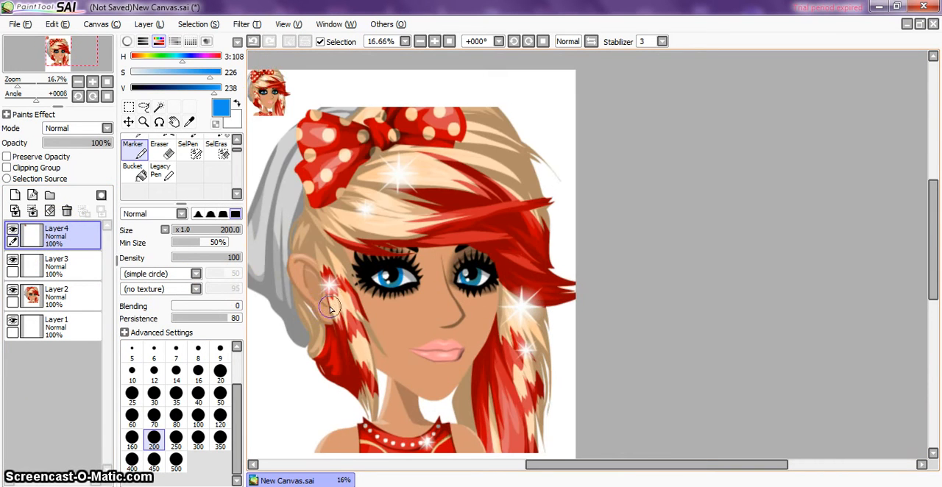
pyautogui.click(252, 42)
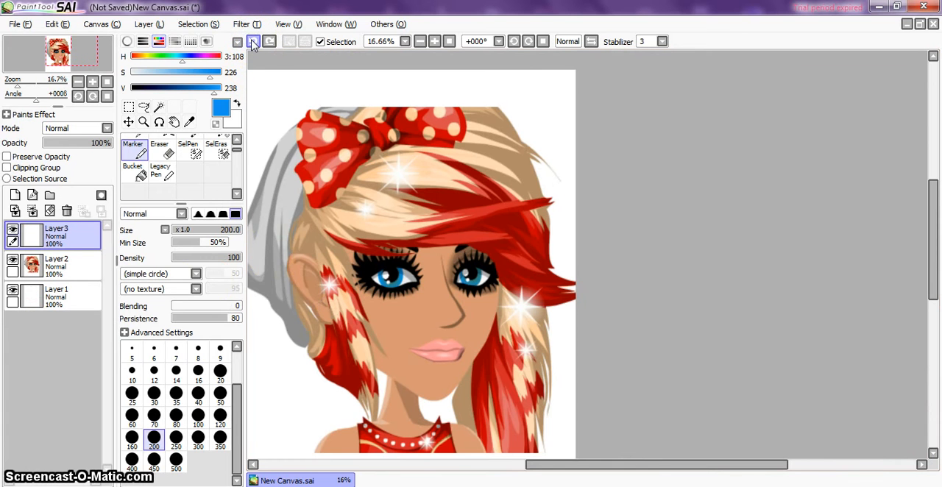
# Step: Cover both irises with solid blue Marker dots, using brush size 250 for the left-hand eye and 200 for the right-hand eye
pyautogui.scroll(2, 436, 201)
pyautogui.scroll(-2, 435, 201)
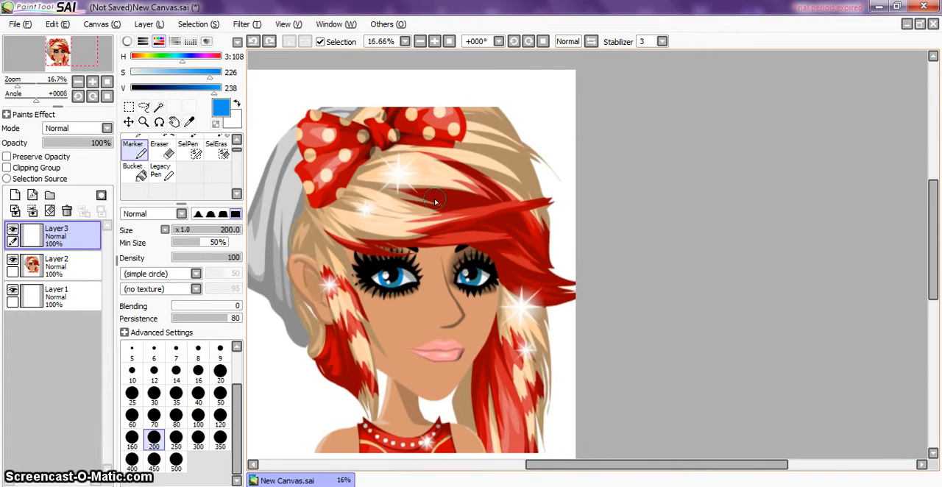
pyautogui.moveTo(933, 184); pyautogui.dragTo(934, 203)
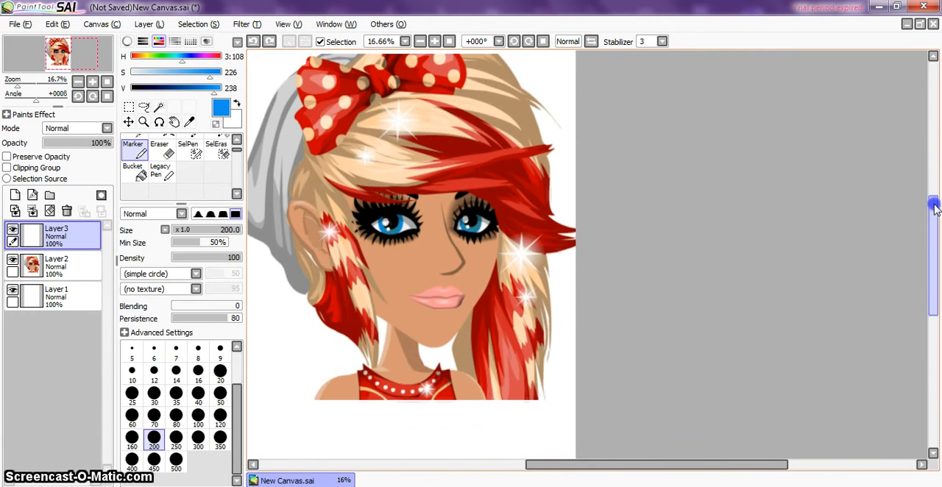
pyautogui.moveTo(658, 465); pyautogui.dragTo(616, 466)
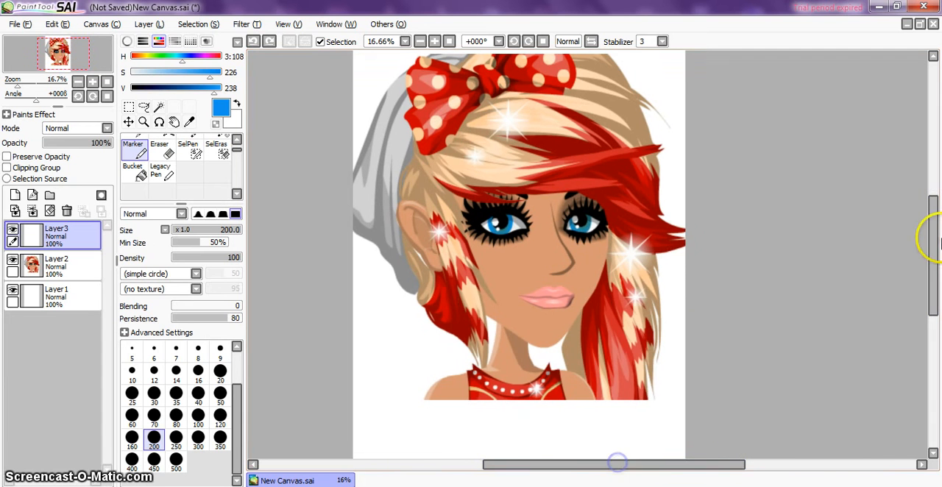
pyautogui.moveTo(932, 249); pyautogui.dragTo(932, 220)
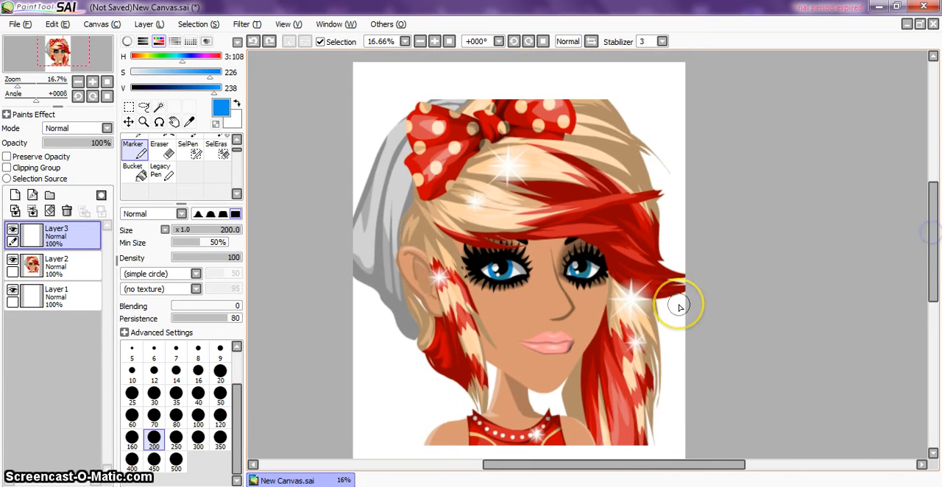
pyautogui.scroll(3, 680, 307)
pyautogui.moveTo(658, 464); pyautogui.dragTo(594, 465)
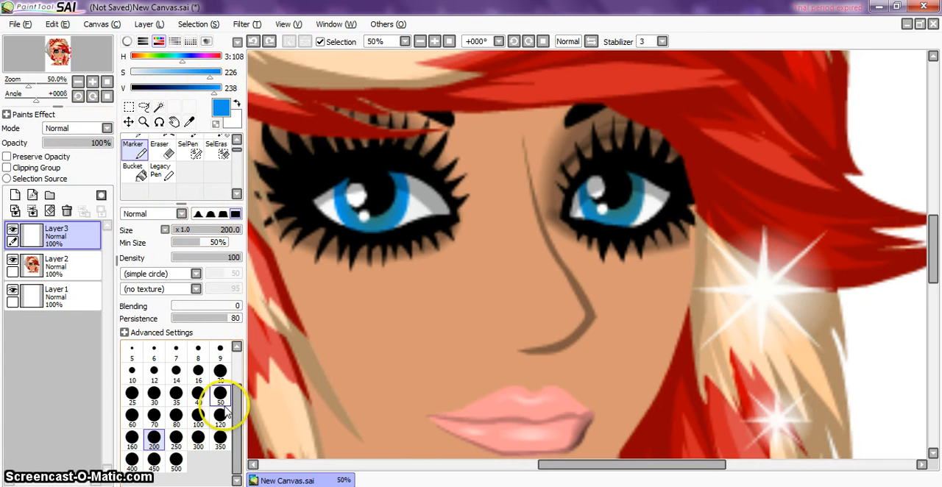
pyautogui.click(176, 440)
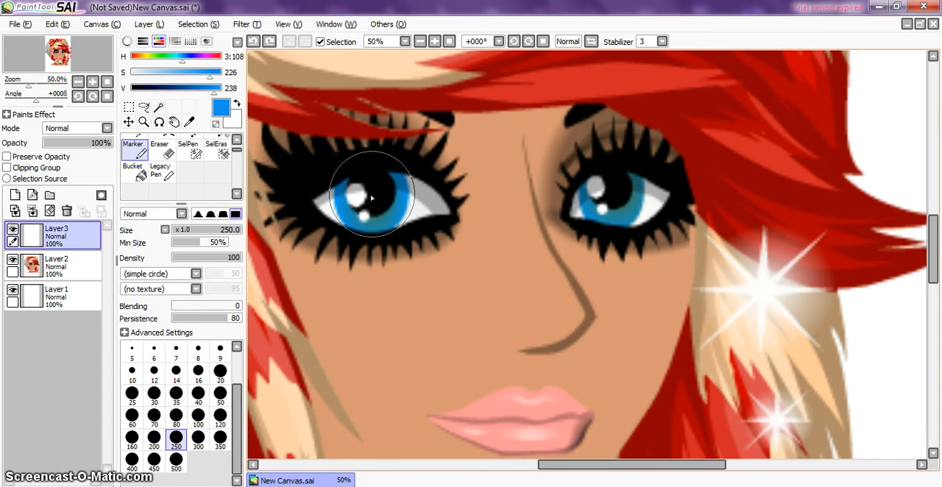
pyautogui.click(371, 197)
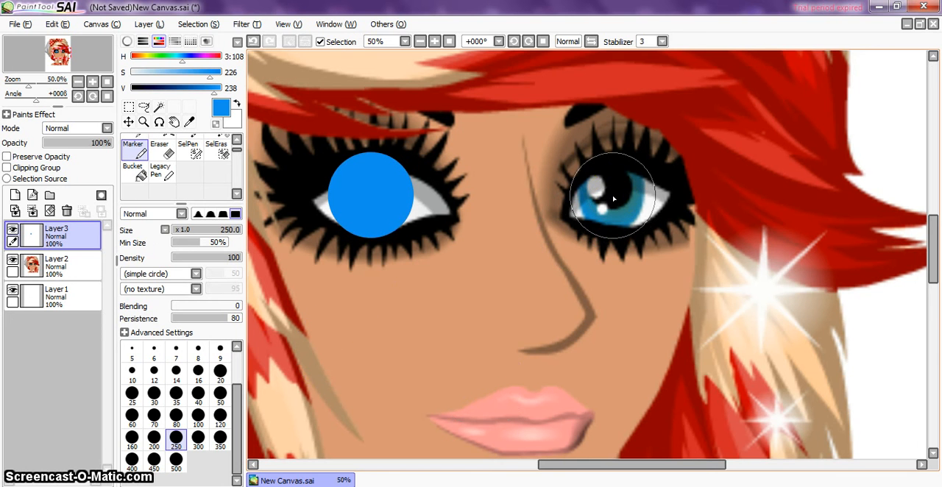
pyautogui.click(154, 439)
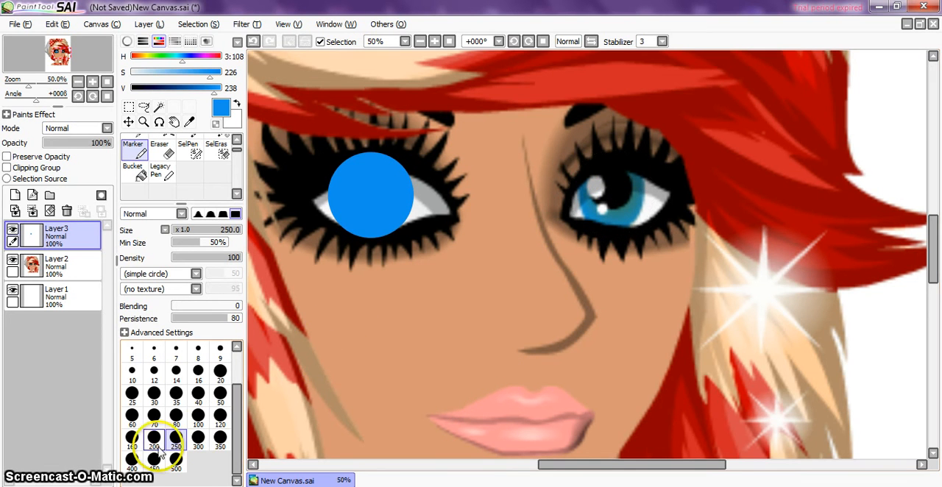
pyautogui.click(613, 196)
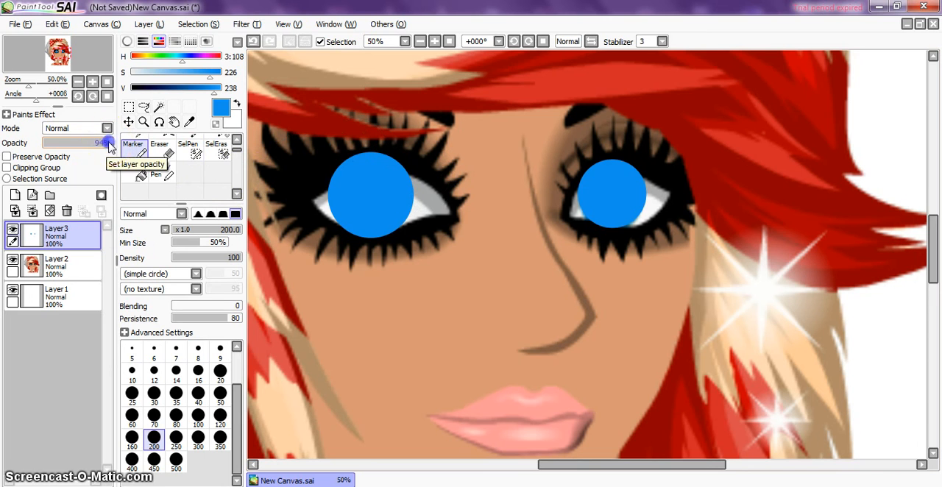
# Step: Lower the new layer's opacity to 60% and erase the blue spilling past the left-hand iris with a size 40 Eraser
pyautogui.moveTo(106, 145); pyautogui.dragTo(87, 147)
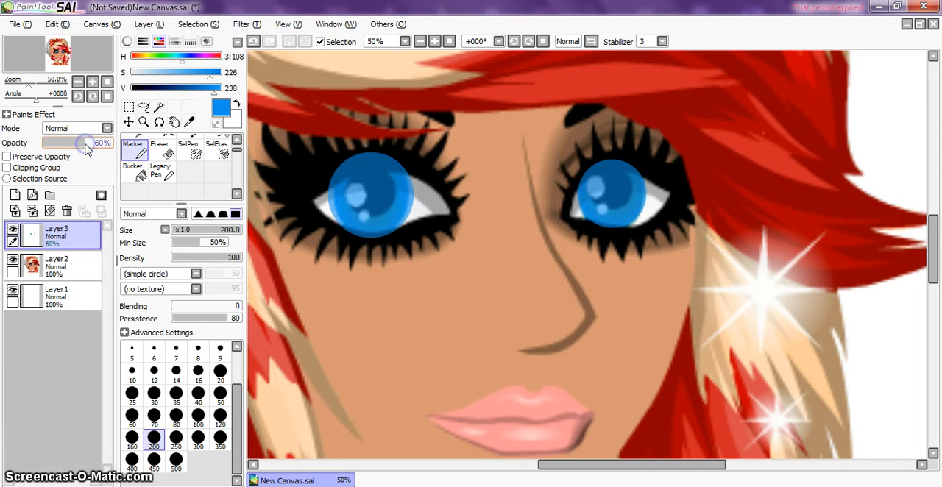
pyautogui.click(170, 149)
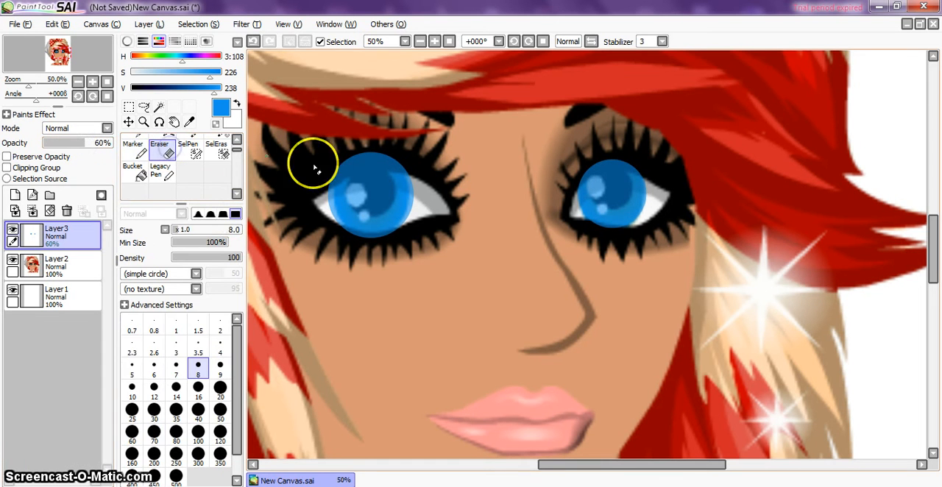
pyautogui.click(199, 414)
pyautogui.moveTo(328, 219); pyautogui.dragTo(322, 185)
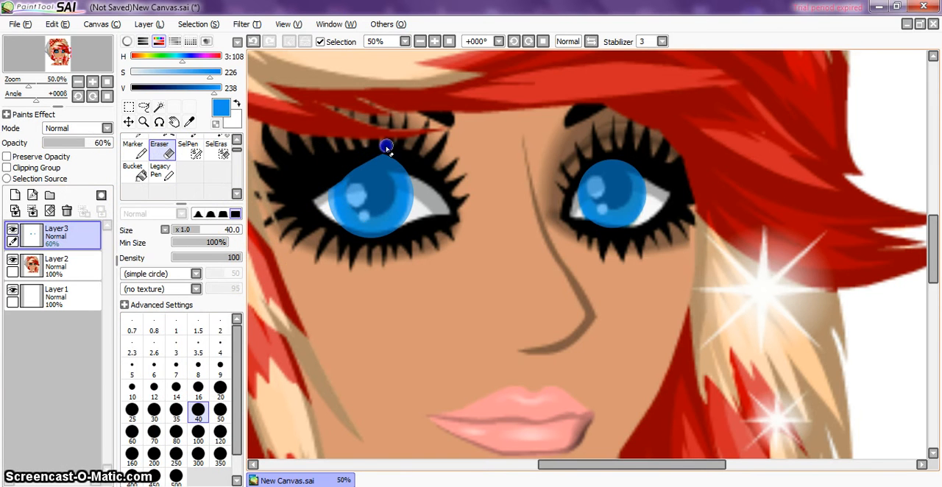
pyautogui.moveTo(384, 154); pyautogui.dragTo(377, 149)
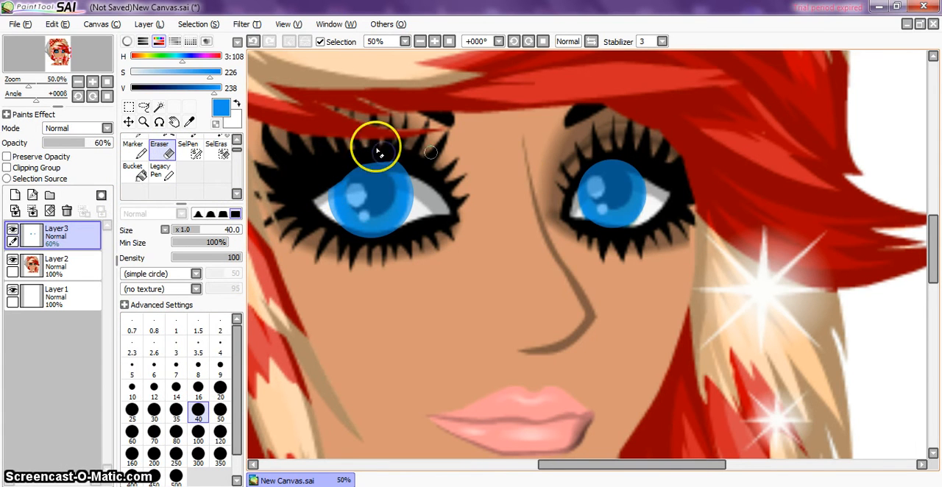
pyautogui.click(509, 157)
pyautogui.moveTo(547, 168); pyautogui.dragTo(497, 184)
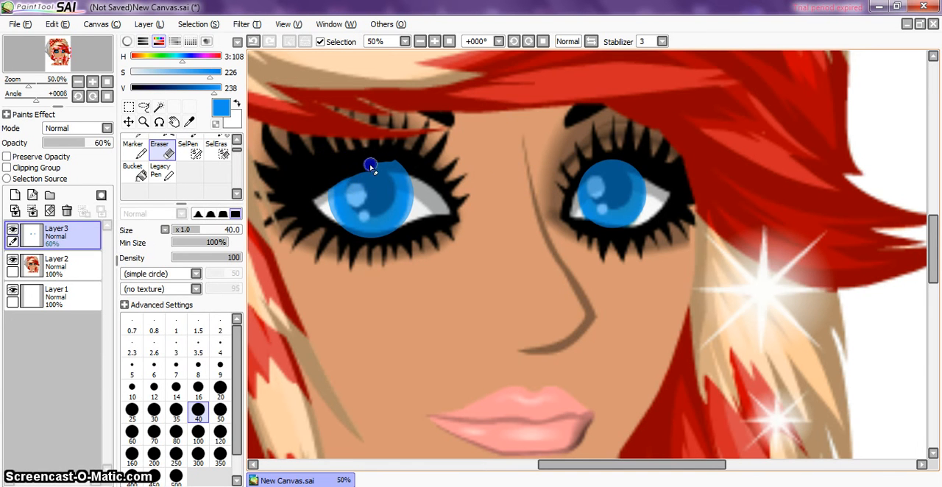
pyautogui.moveTo(400, 168); pyautogui.dragTo(411, 172)
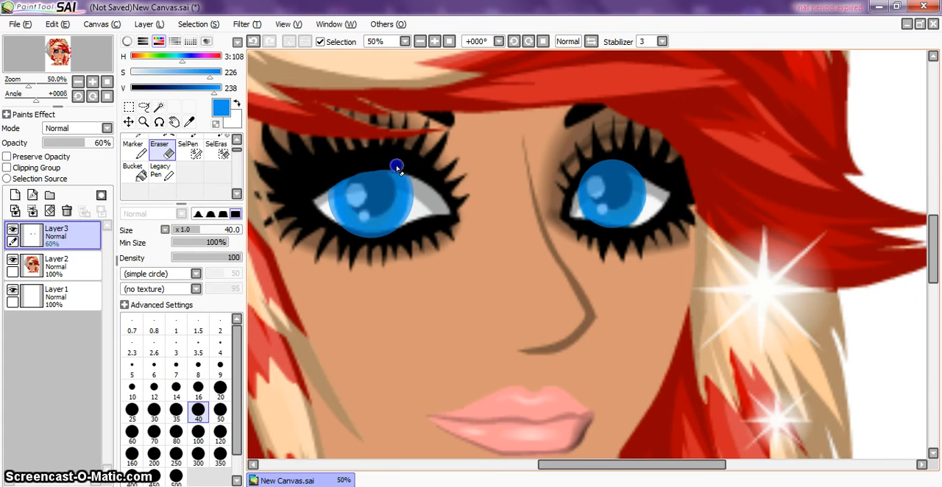
pyautogui.moveTo(322, 249)
pyautogui.mouseDown()
pyautogui.moveTo(326, 236)
pyautogui.moveTo(400, 236)
pyautogui.mouseUp()
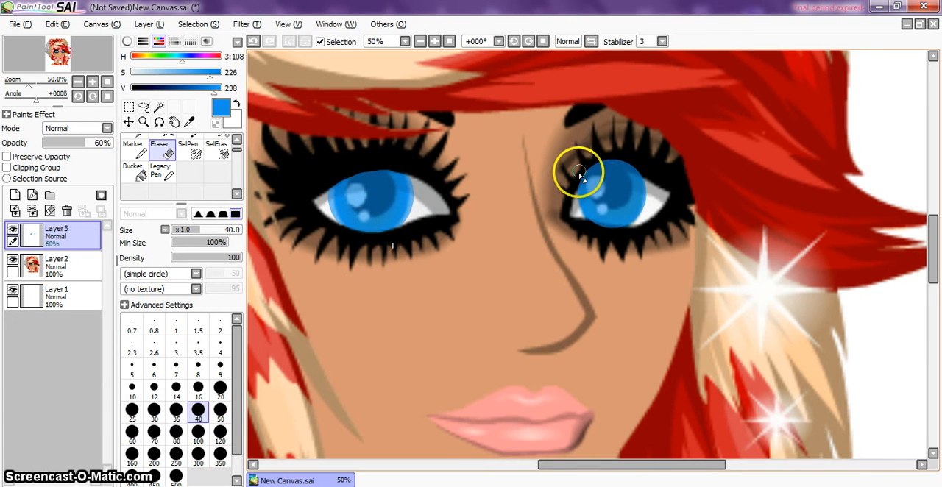
# Step: Erase the blue spilling over the lashes around the right-hand iris and set the layer's opacity back to 100%
pyautogui.moveTo(576, 177); pyautogui.dragTo(585, 171)
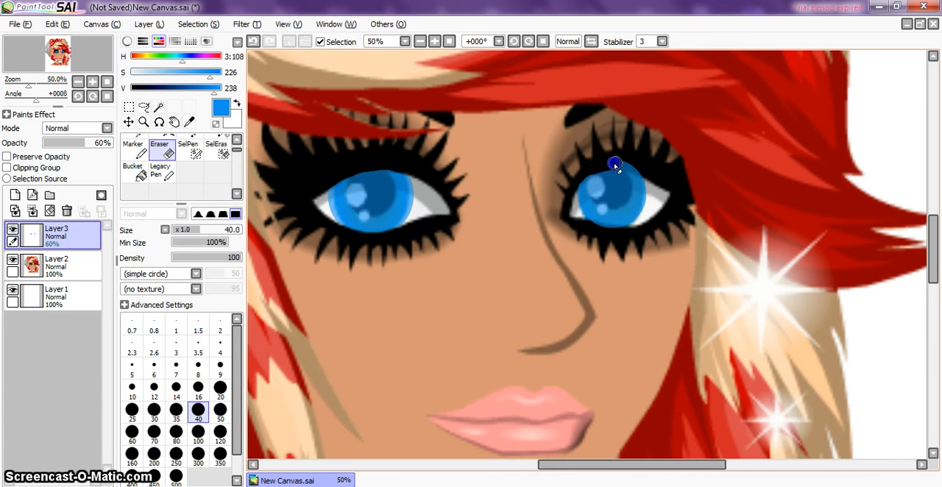
pyautogui.moveTo(645, 172); pyautogui.dragTo(644, 174)
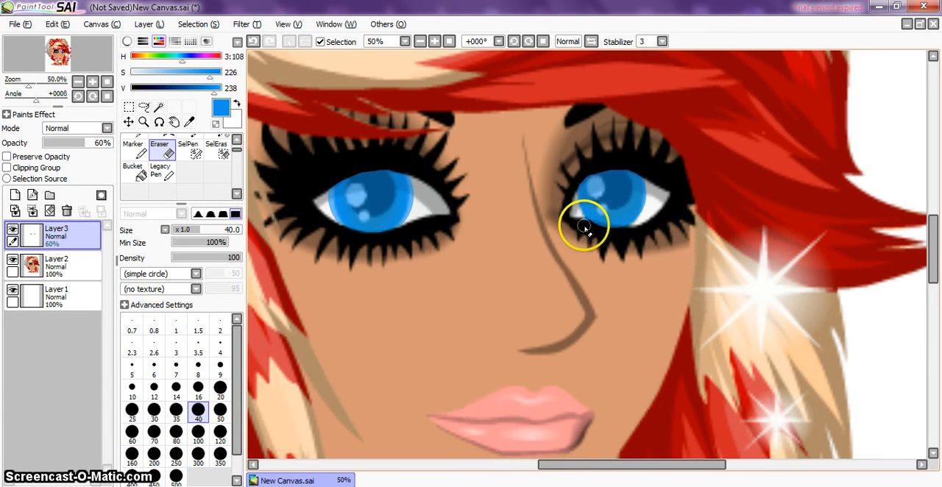
pyautogui.moveTo(638, 236); pyautogui.dragTo(638, 237)
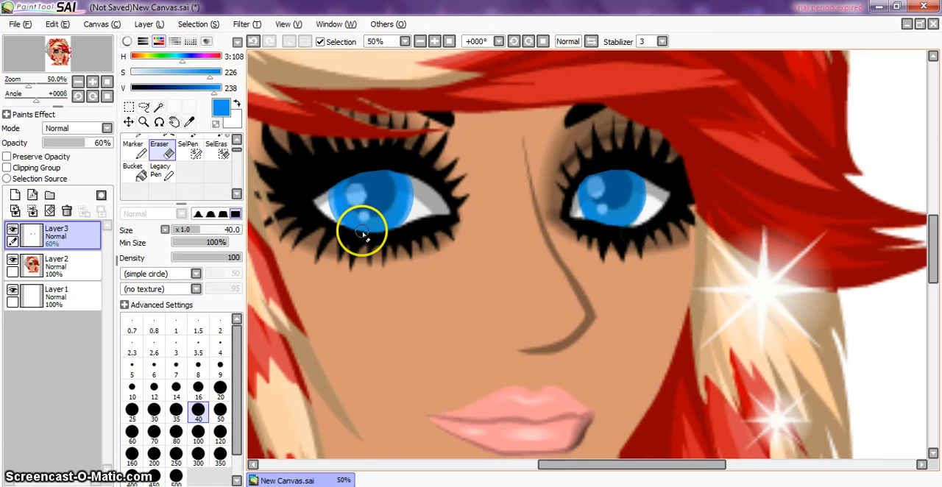
pyautogui.moveTo(83, 144); pyautogui.dragTo(263, 169)
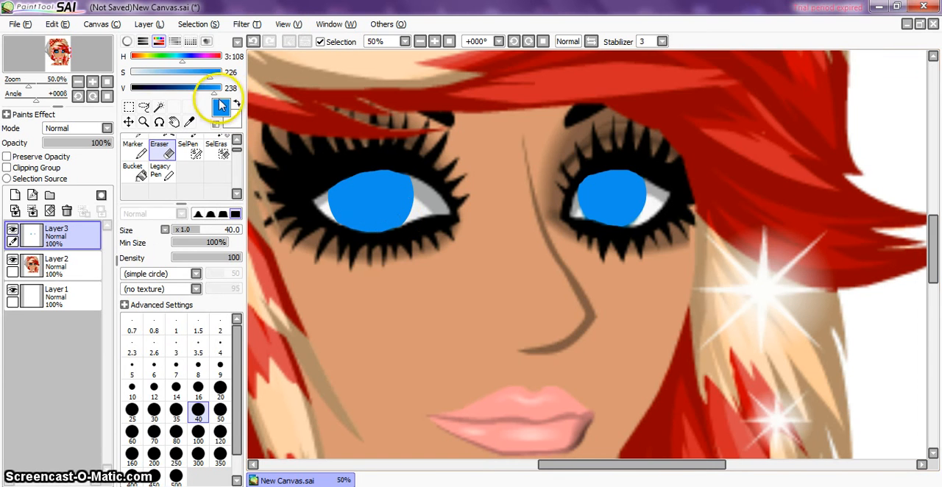
# Step: Darken the blue to value 188, shade the left-hand iris's upper half with a size 40 Marker, and add a size 80 dab below its centre
pyautogui.moveTo(214, 92); pyautogui.dragTo(209, 90)
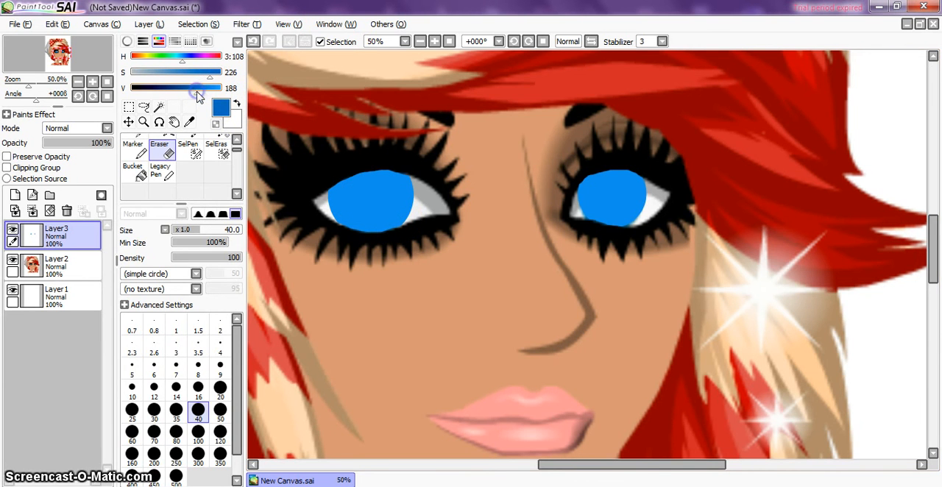
pyautogui.click(134, 147)
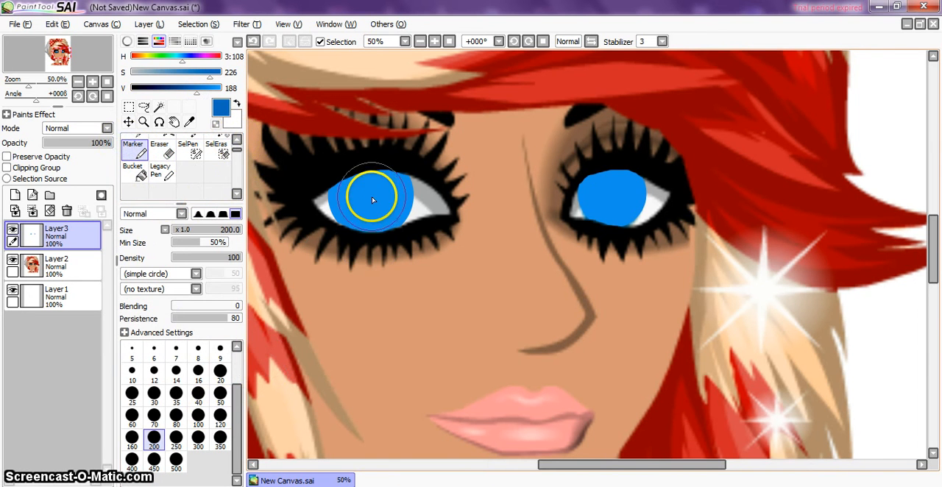
pyautogui.click(198, 397)
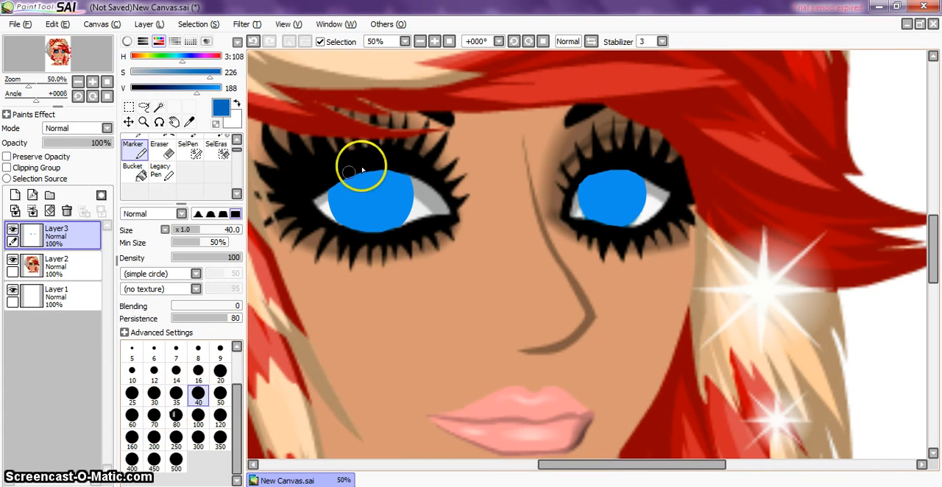
pyautogui.moveTo(334, 203); pyautogui.dragTo(376, 204)
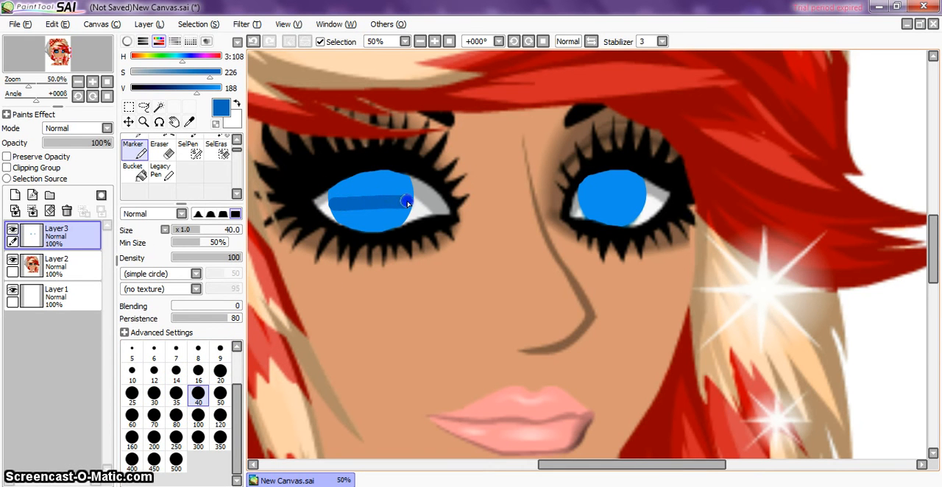
pyautogui.click(254, 41)
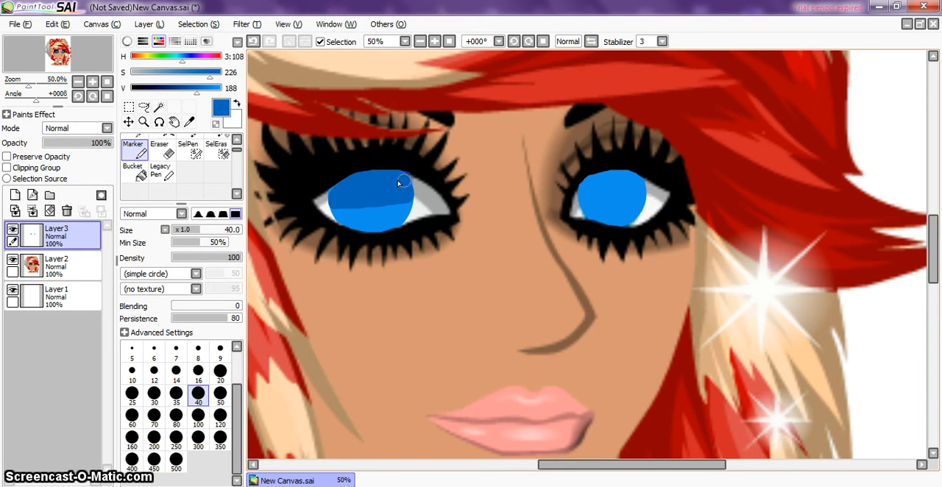
pyautogui.moveTo(337, 182); pyautogui.dragTo(332, 195)
pyautogui.click(176, 417)
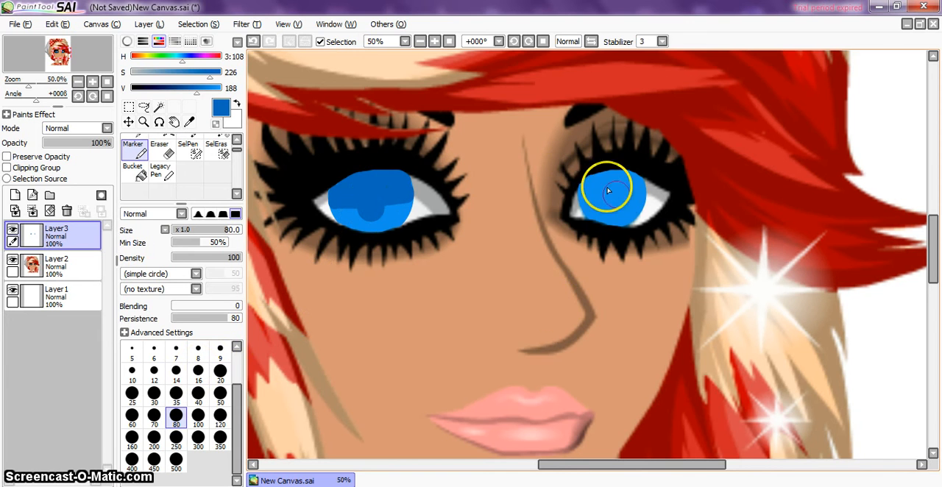
# Step: Erase the blue paint covering the right-hand iris with the size 40 Eraser
pyautogui.click(163, 150)
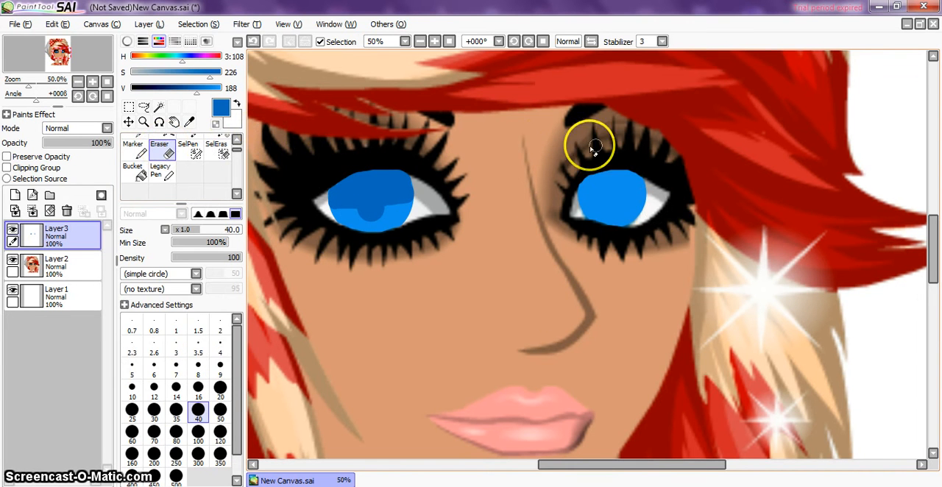
pyautogui.moveTo(594, 147)
pyautogui.mouseDown()
pyautogui.moveTo(603, 181)
pyautogui.moveTo(625, 179)
pyautogui.mouseUp()
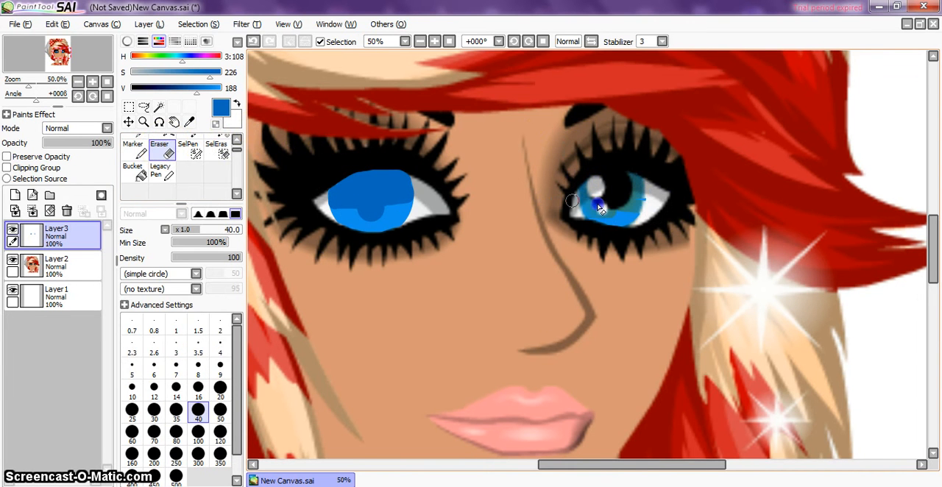
# Step: Blend the edges between the dark and light blue areas of the left-hand iris with a size 40 Blur brush
pyautogui.scroll(2, 353, 249)
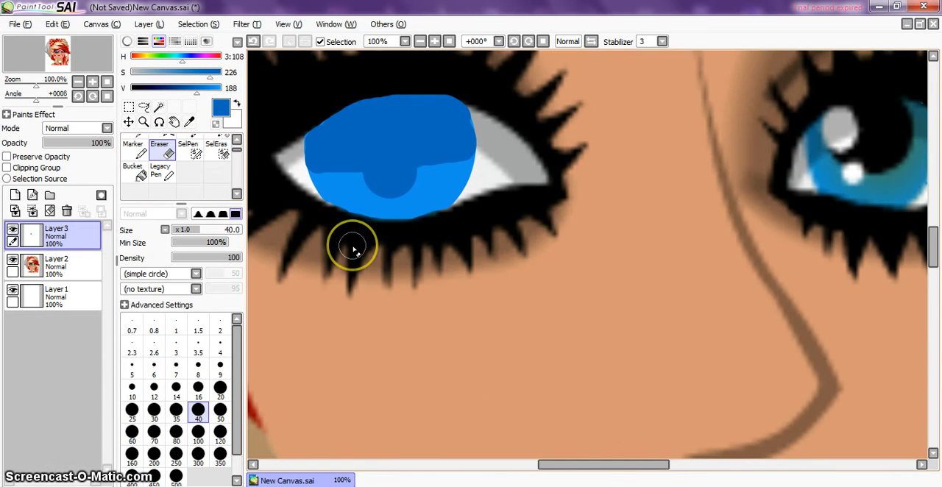
pyautogui.moveTo(591, 464); pyautogui.dragTo(568, 464)
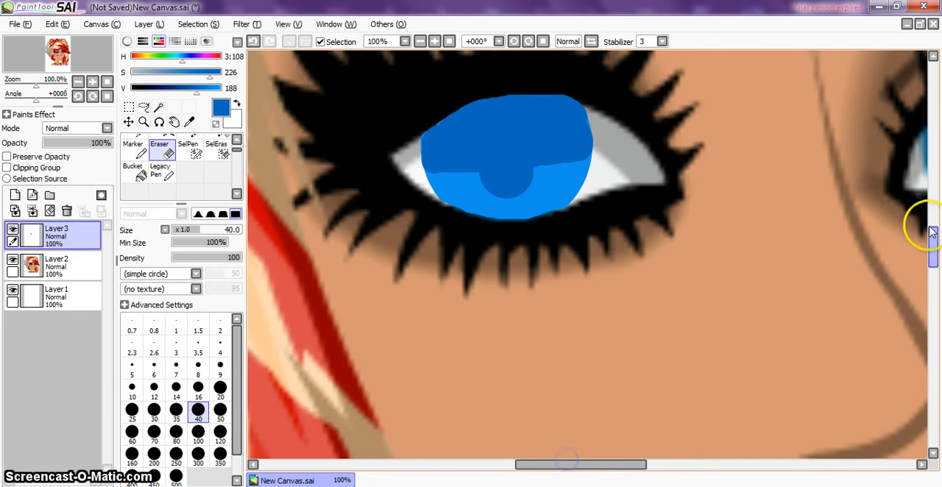
pyautogui.moveTo(933, 239)
pyautogui.mouseDown()
pyautogui.moveTo(932, 212)
pyautogui.moveTo(932, 237)
pyautogui.mouseUp()
pyautogui.click(583, 337)
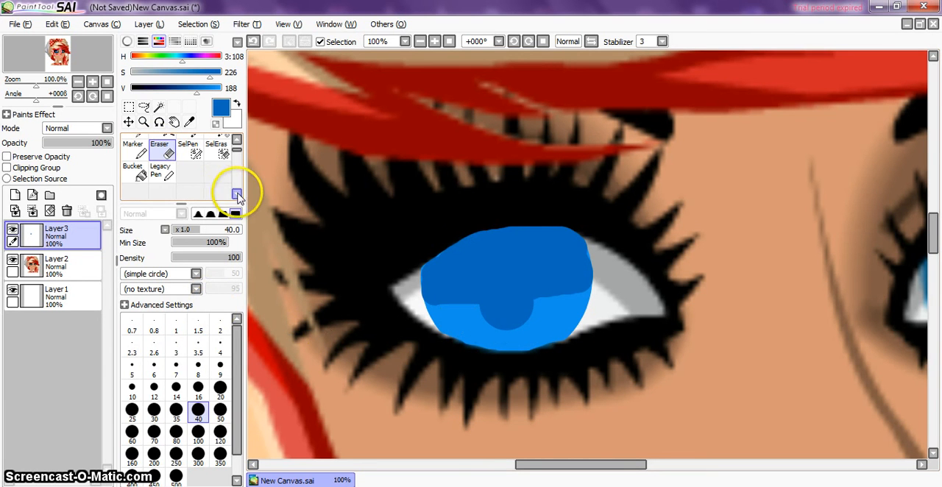
pyautogui.click(236, 194)
pyautogui.click(217, 174)
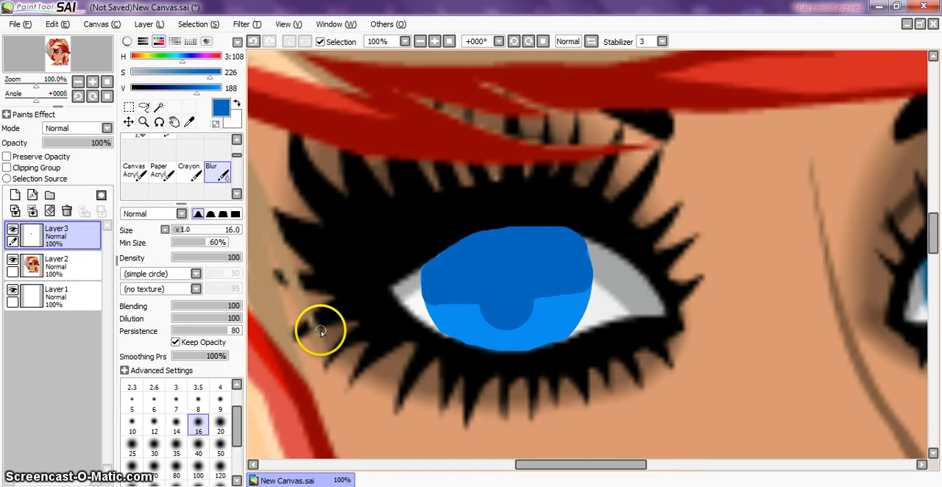
pyautogui.click(202, 455)
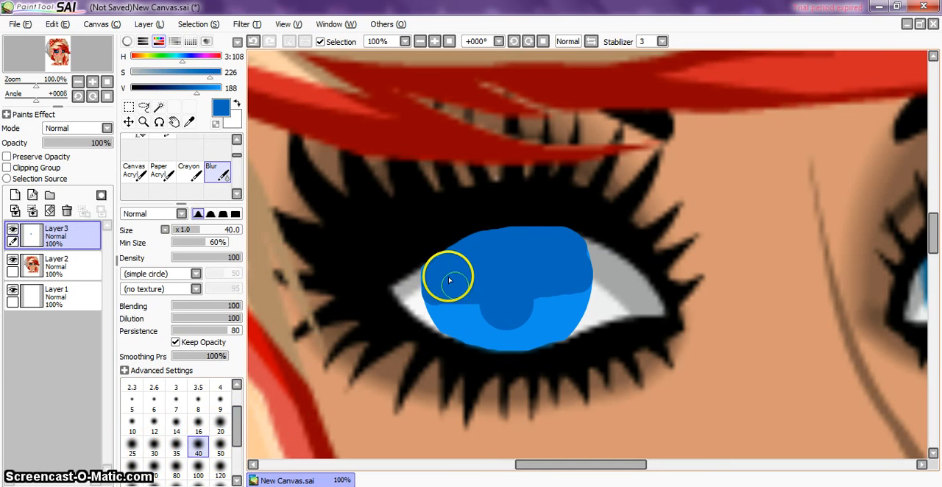
pyautogui.moveTo(449, 280)
pyautogui.mouseDown()
pyautogui.moveTo(464, 307)
pyautogui.moveTo(440, 305)
pyautogui.mouseUp()
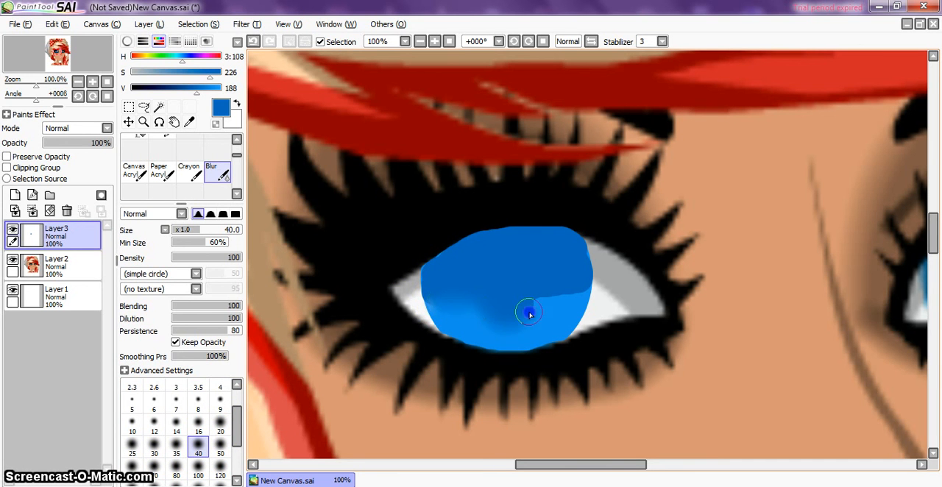
pyautogui.moveTo(426, 270)
pyautogui.mouseDown()
pyautogui.moveTo(444, 273)
pyautogui.moveTo(449, 263)
pyautogui.mouseUp()
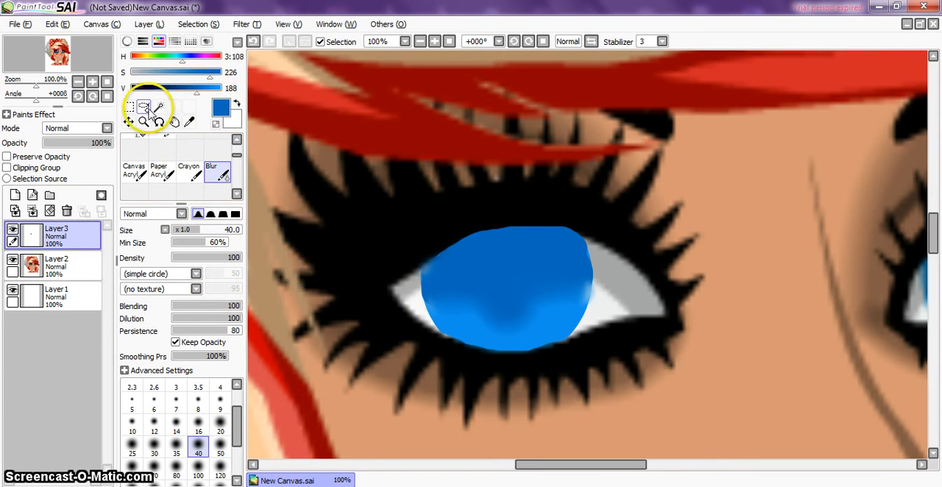
# Step: Sample the iris's lighter blue, lower its saturation to 130, and paint a curved highlight along the lower iris with a size 30 Marker
pyautogui.click(189, 124)
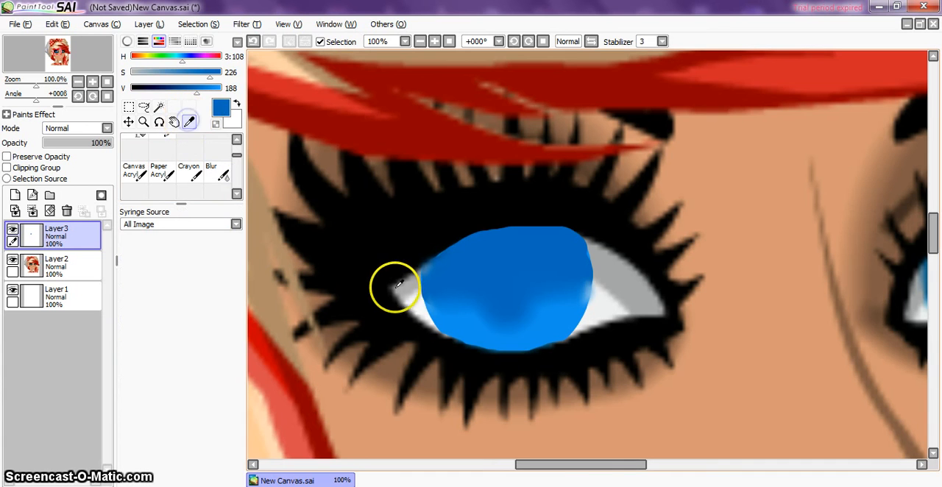
pyautogui.click(427, 299)
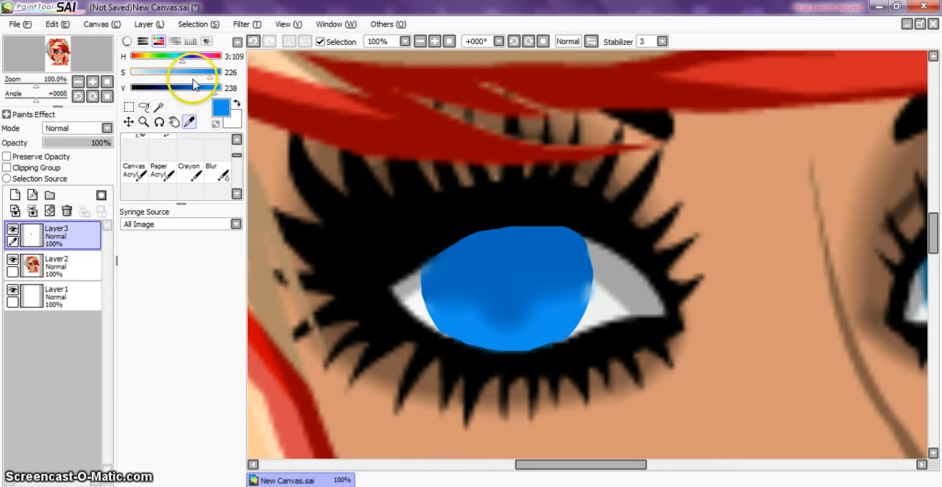
pyautogui.moveTo(197, 77); pyautogui.dragTo(189, 76)
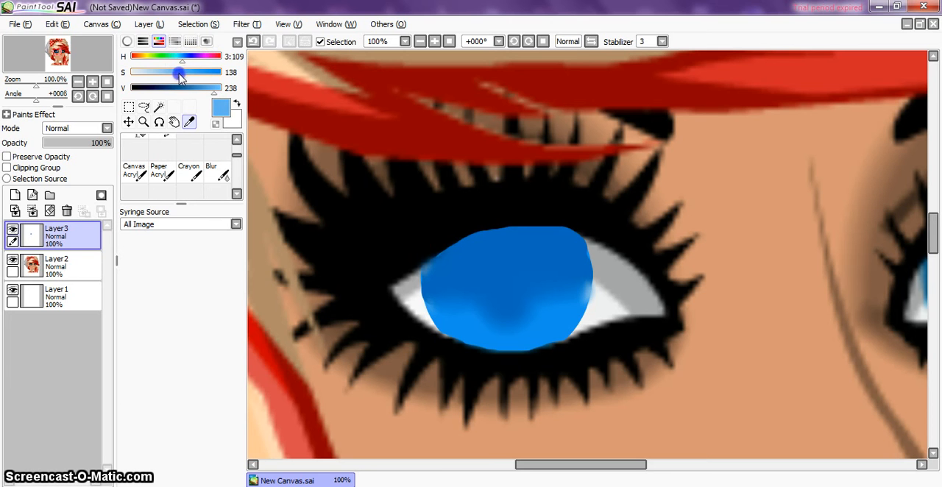
pyautogui.click(235, 140)
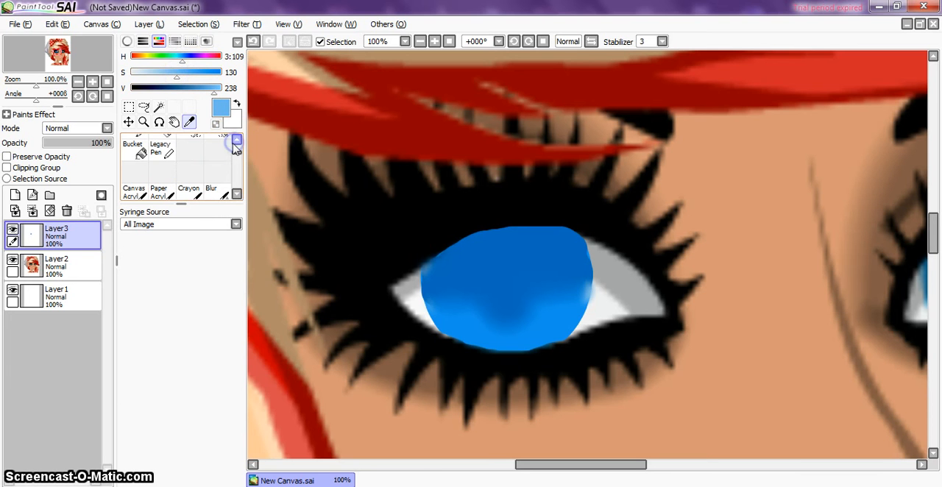
pyautogui.click(236, 140)
pyautogui.click(134, 147)
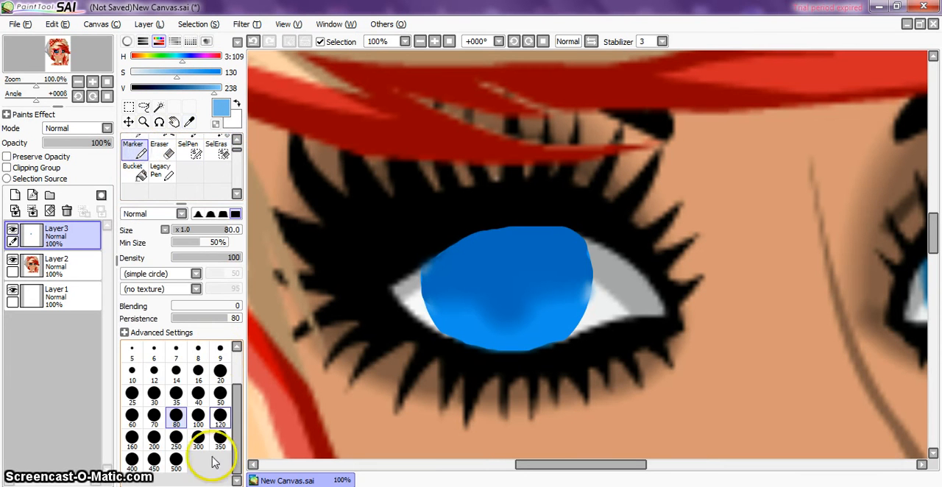
pyautogui.click(176, 394)
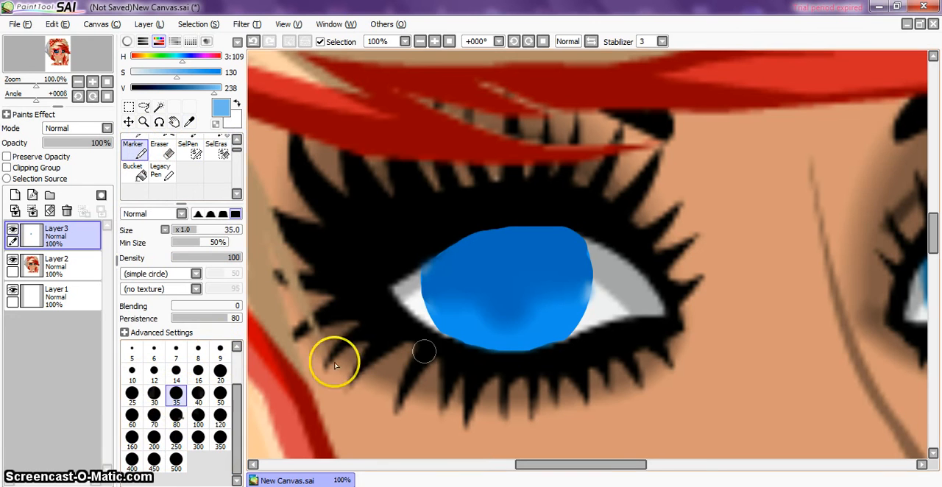
pyautogui.click(155, 396)
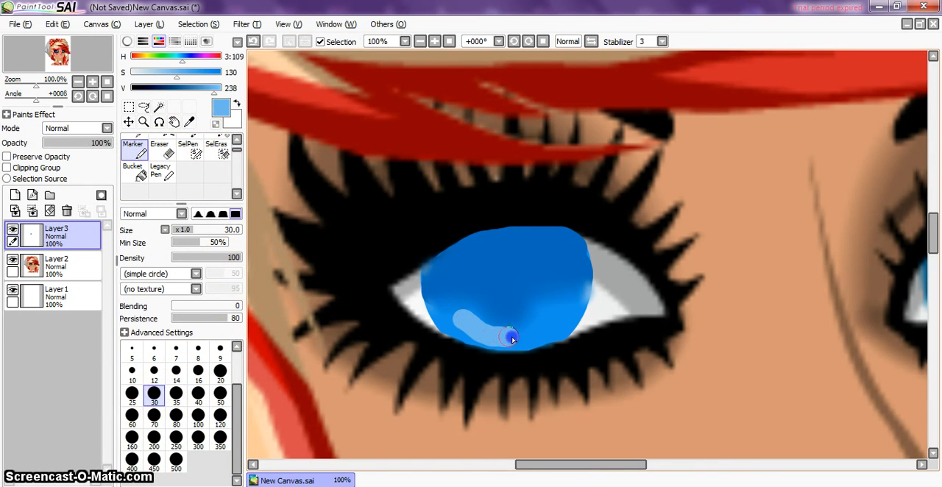
pyautogui.moveTo(542, 325); pyautogui.dragTo(552, 316)
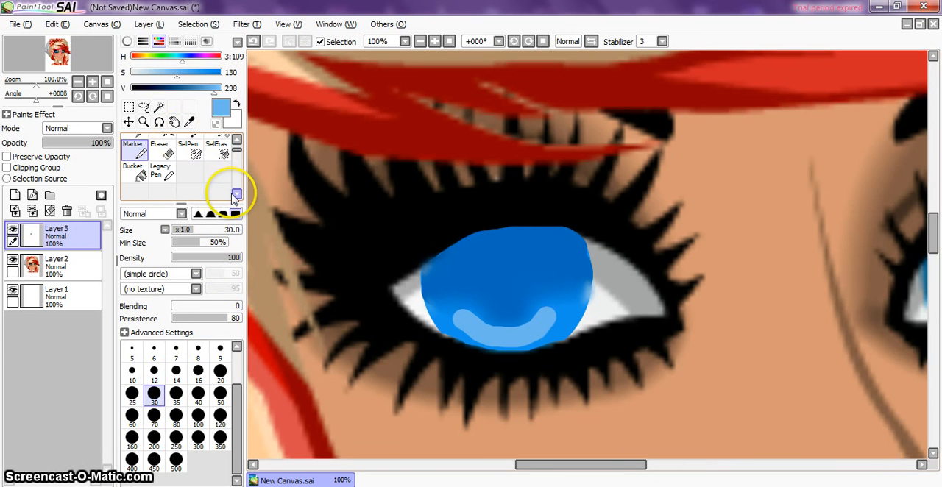
# Step: Soften the curved highlight on the left-hand iris with a size 35 Blur brush
pyautogui.click(236, 195)
pyautogui.click(223, 195)
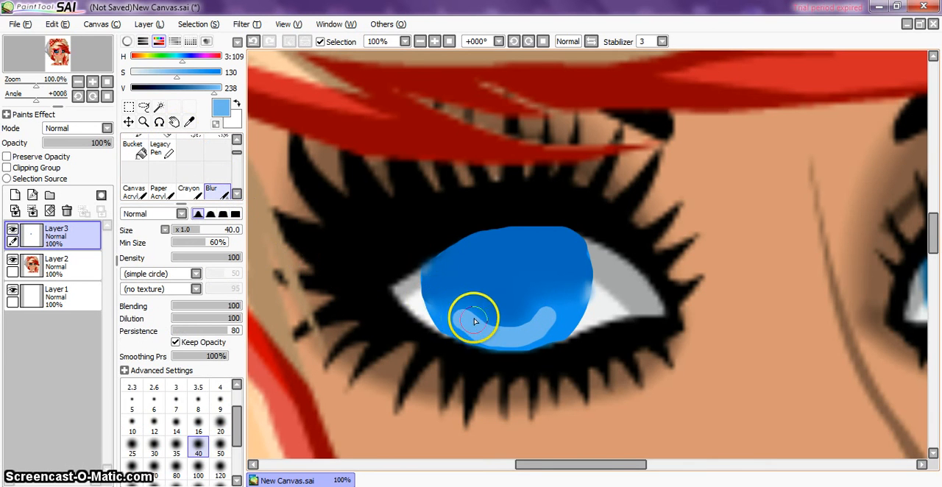
pyautogui.click(176, 445)
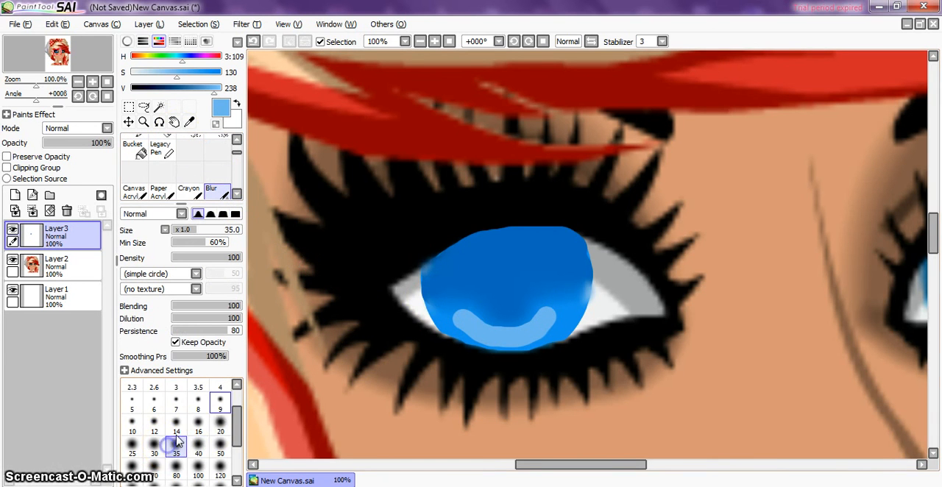
pyautogui.moveTo(523, 317)
pyautogui.mouseDown()
pyautogui.moveTo(463, 321)
pyautogui.moveTo(483, 323)
pyautogui.mouseUp()
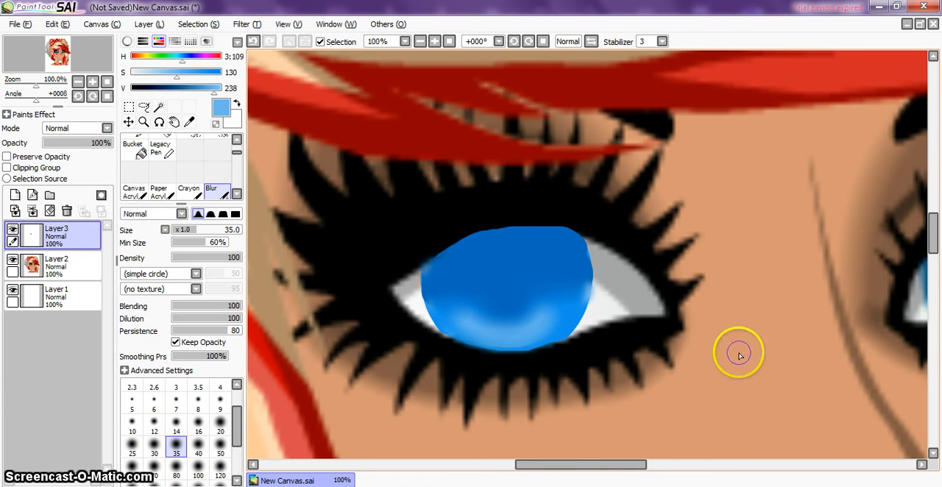
# Step: Set the colour to saturation 192 and value 186, and paint four short radial strokes across the iris's lower highlight with a size 14 Marker
pyautogui.scroll(3, 737, 353)
pyautogui.scroll(-6, 740, 356)
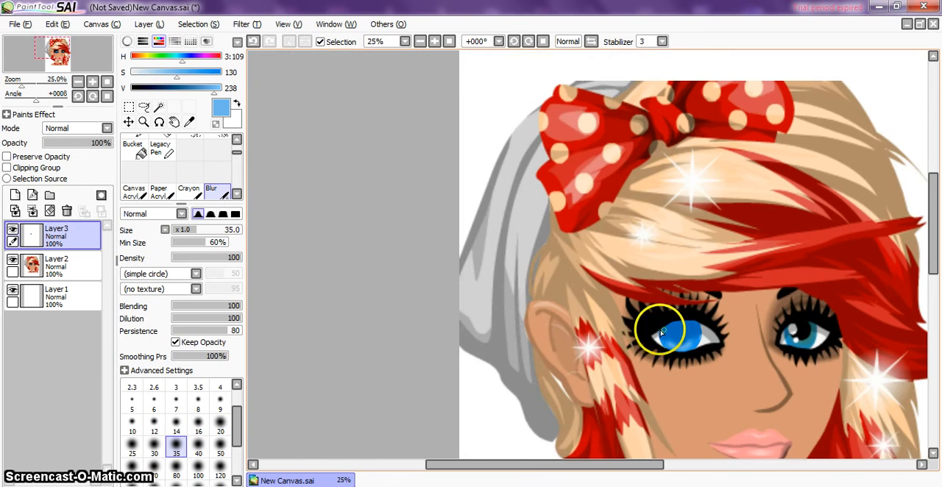
pyautogui.scroll(3, 731, 353)
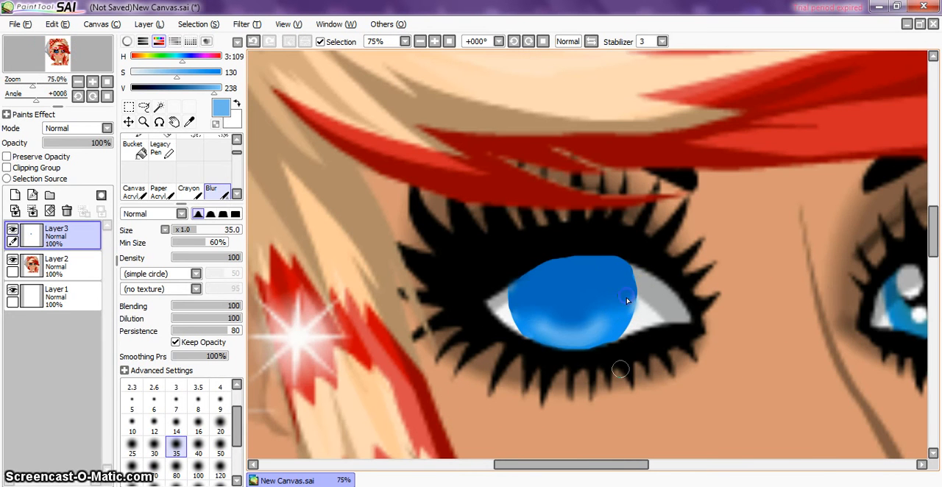
pyautogui.scroll(2, 620, 369)
pyautogui.click(586, 467)
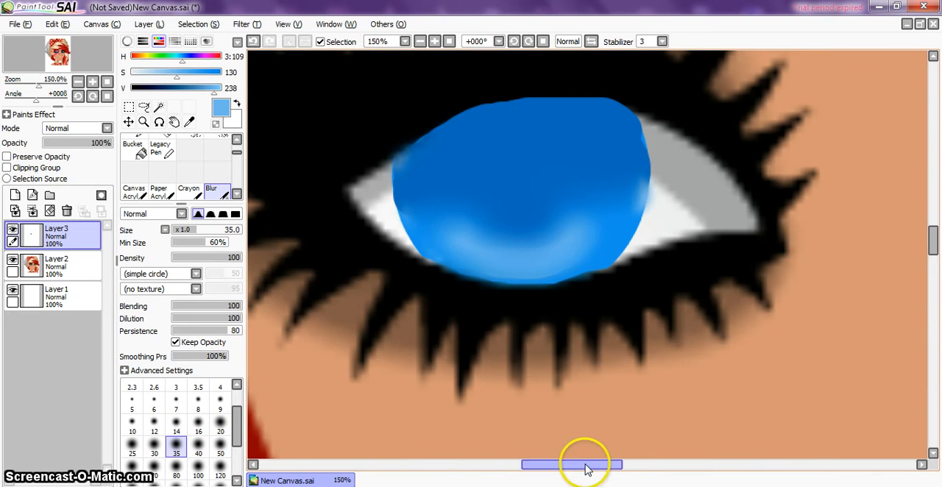
pyautogui.moveTo(587, 467); pyautogui.dragTo(585, 466)
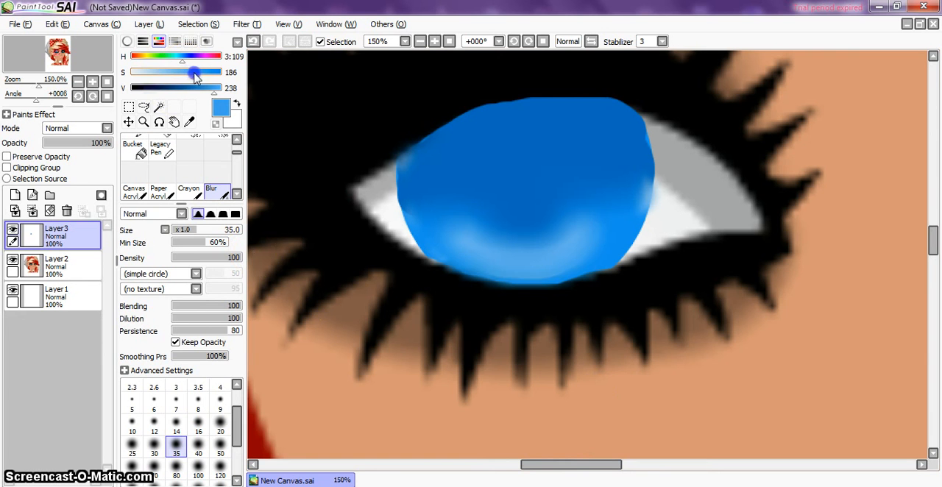
pyautogui.moveTo(197, 77); pyautogui.dragTo(199, 77)
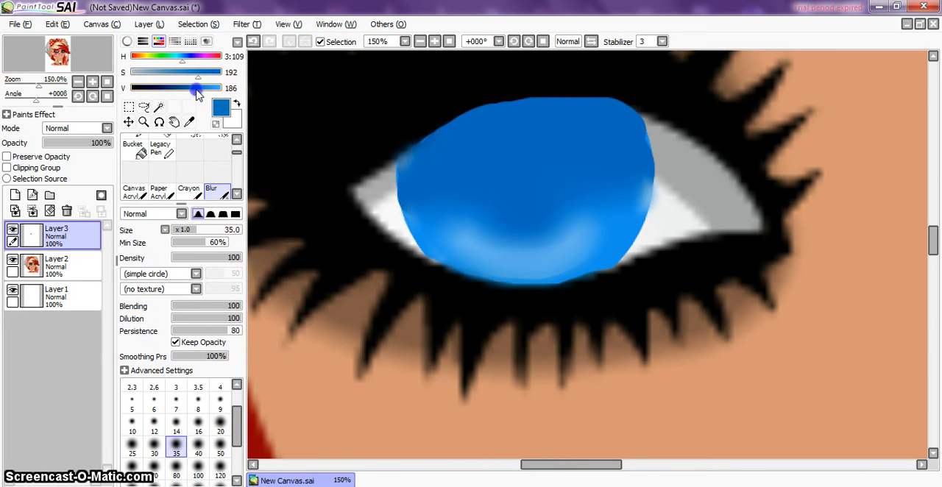
pyautogui.click(236, 140)
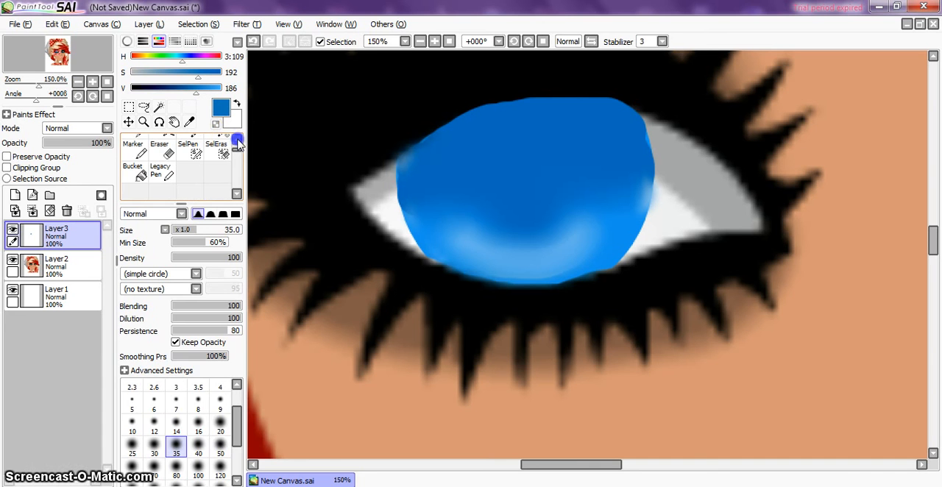
pyautogui.click(140, 149)
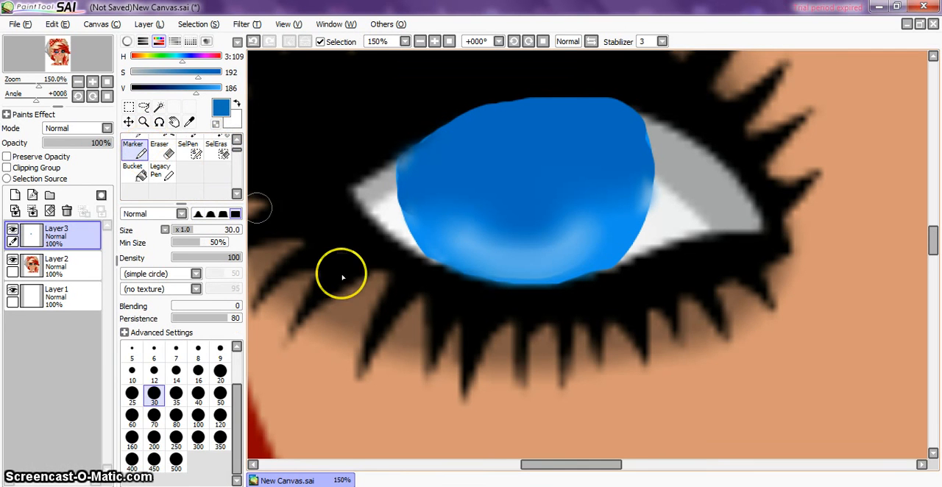
pyautogui.click(176, 374)
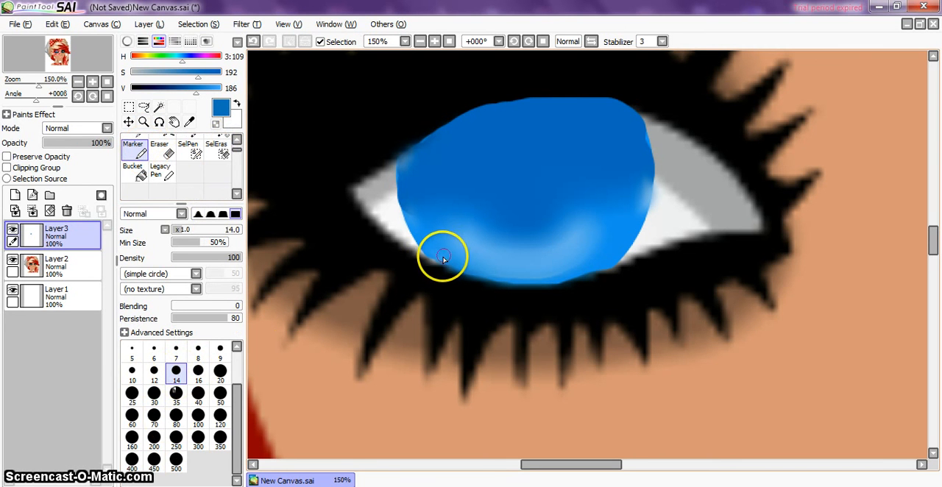
pyautogui.moveTo(448, 247); pyautogui.dragTo(455, 235)
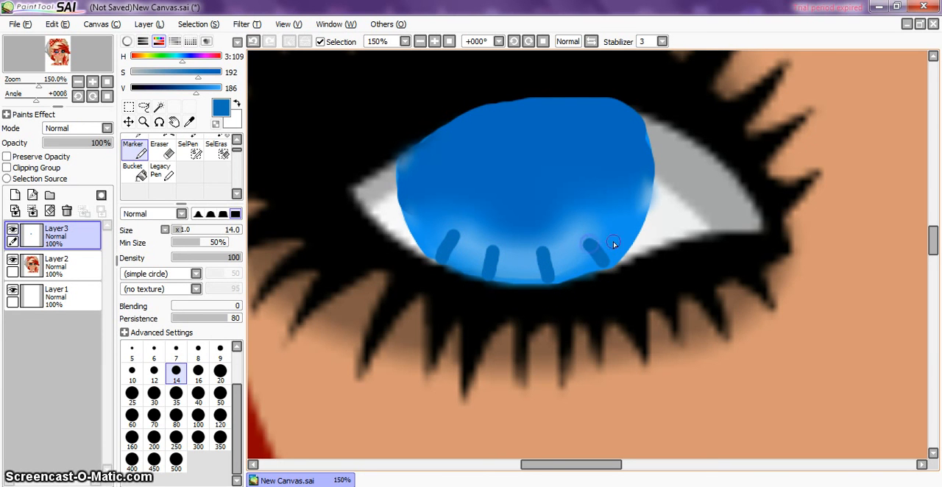
# Step: Soften the edges of the four dark strokes on the lower iris with a size 10 Blur brush
pyautogui.scroll(-1, 224, 190)
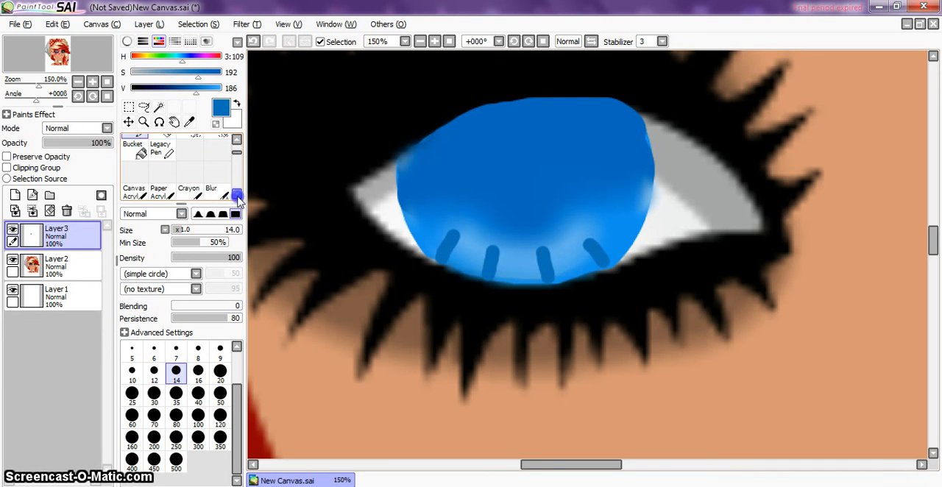
pyautogui.click(214, 190)
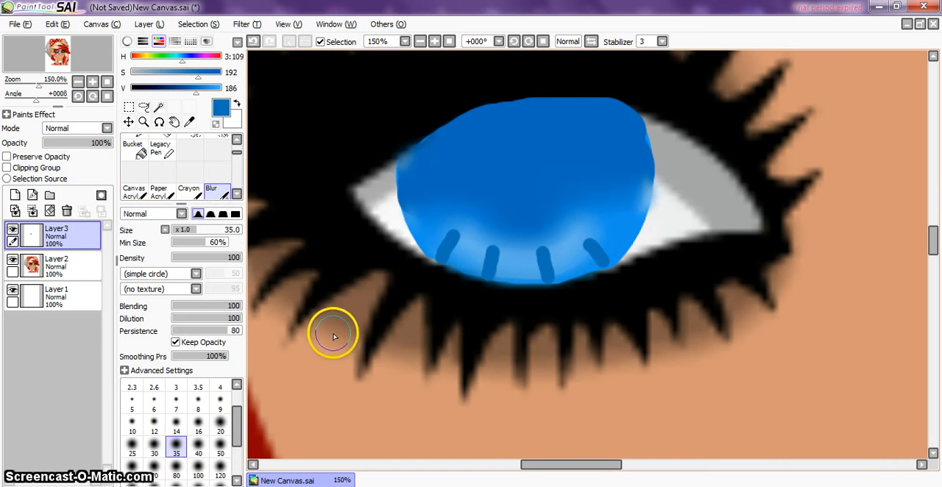
pyautogui.click(132, 425)
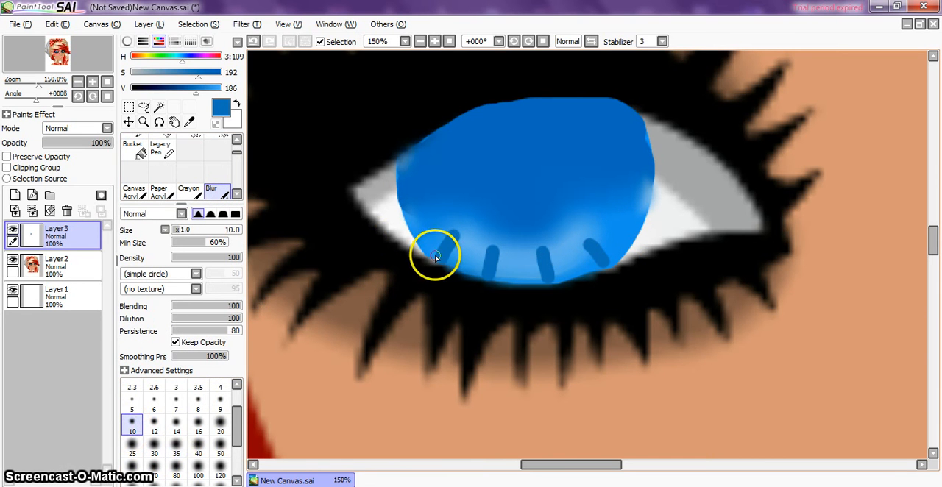
pyautogui.moveTo(447, 260)
pyautogui.mouseDown()
pyautogui.moveTo(452, 225)
pyautogui.moveTo(437, 248)
pyautogui.mouseUp()
pyautogui.moveTo(482, 279); pyautogui.dragTo(482, 276)
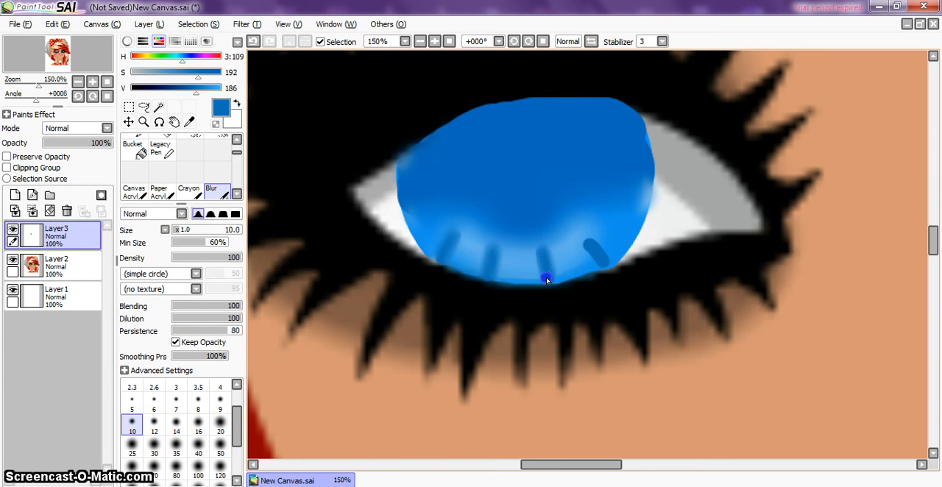
pyautogui.moveTo(586, 271); pyautogui.dragTo(600, 268)
pyautogui.scroll(-4, 602, 264)
pyautogui.scroll(-1, 602, 263)
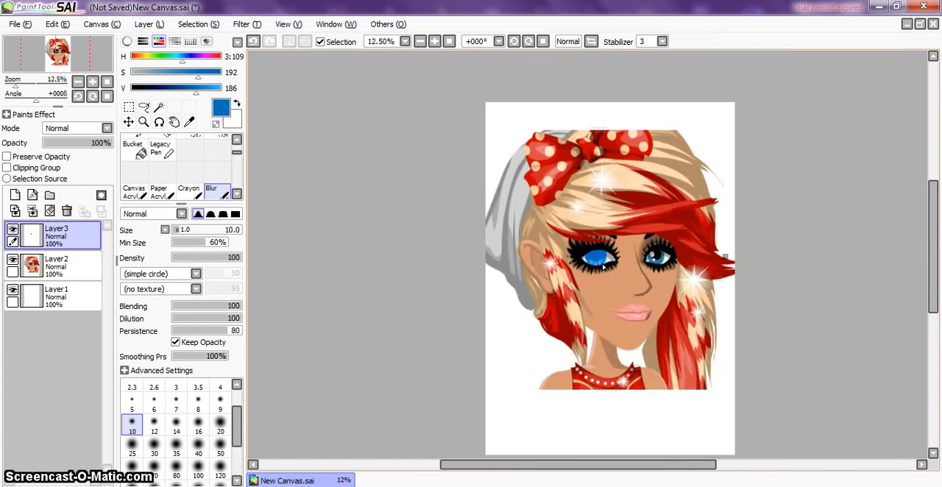
pyautogui.scroll(4, 602, 264)
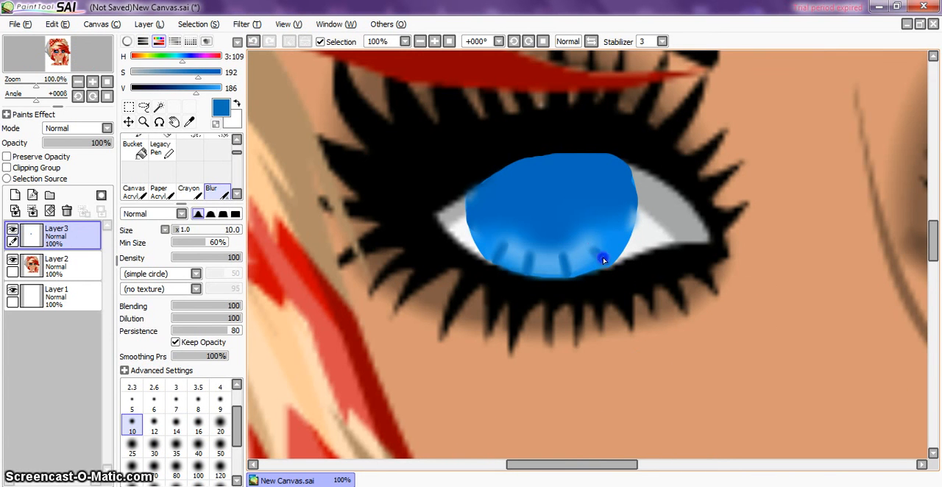
# Step: Undo the dark radial strokes and their blurring, keeping only the soft curved highlight on the left-hand eye's lower iris
pyautogui.moveTo(593, 256)
pyautogui.mouseDown()
pyautogui.moveTo(606, 261)
pyautogui.moveTo(562, 256)
pyautogui.mouseUp()
pyautogui.scroll(-4, 481, 265)
pyautogui.scroll(-2, 563, 297)
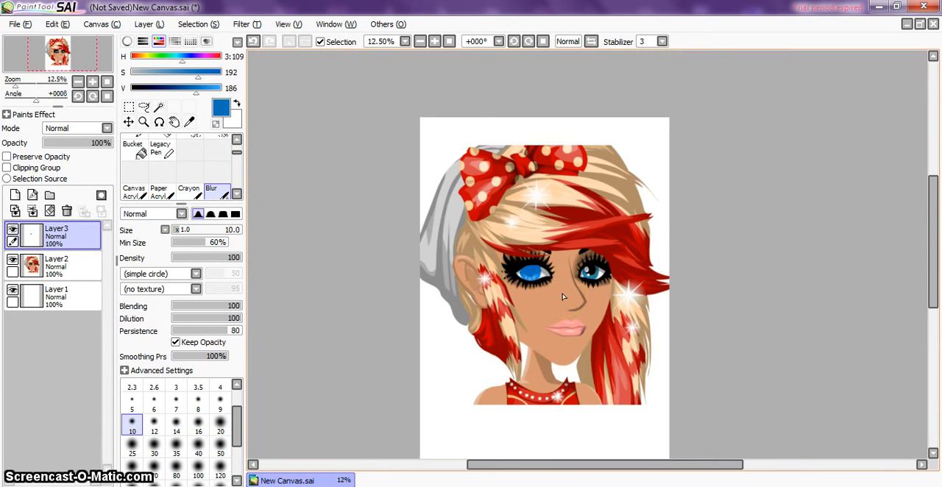
pyautogui.scroll(1, 563, 297)
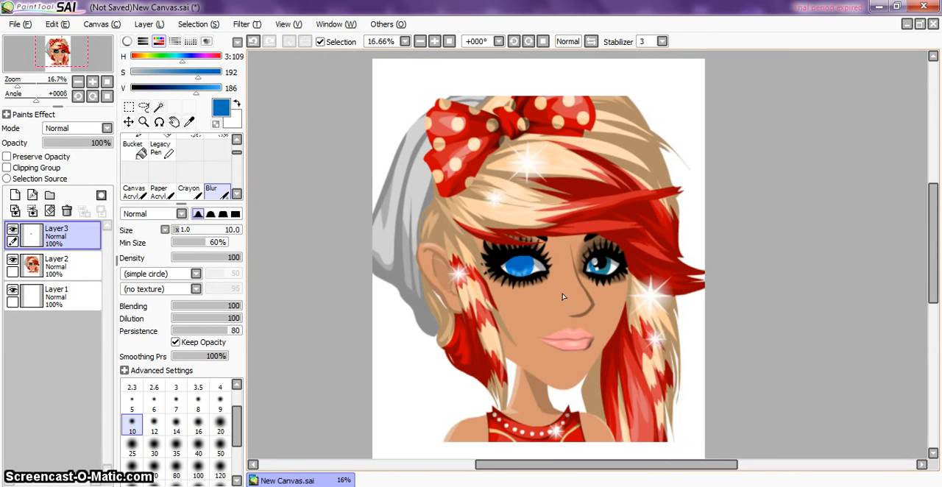
pyautogui.scroll(4, 533, 292)
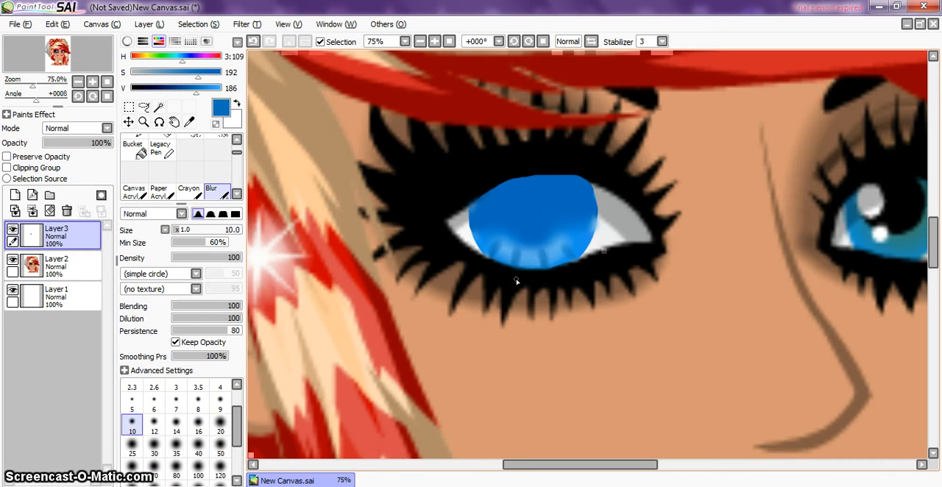
pyautogui.click(255, 42)
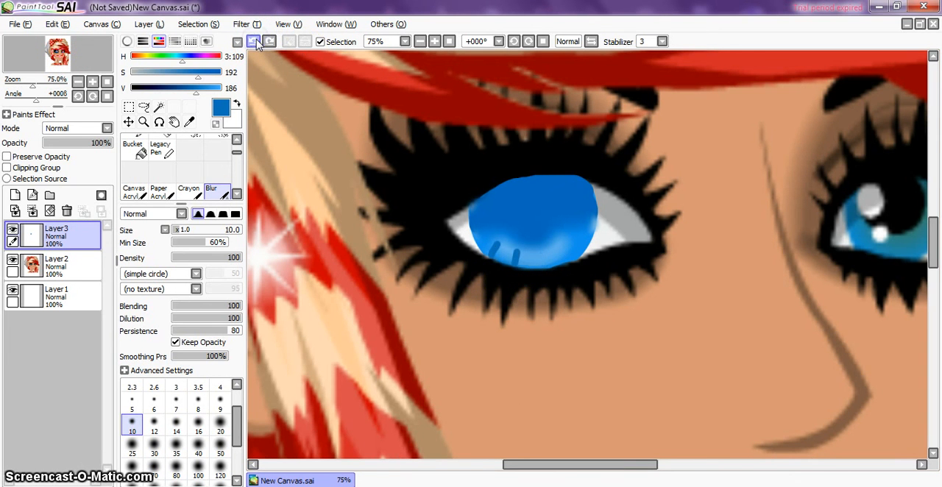
pyautogui.scroll(3, 473, 201)
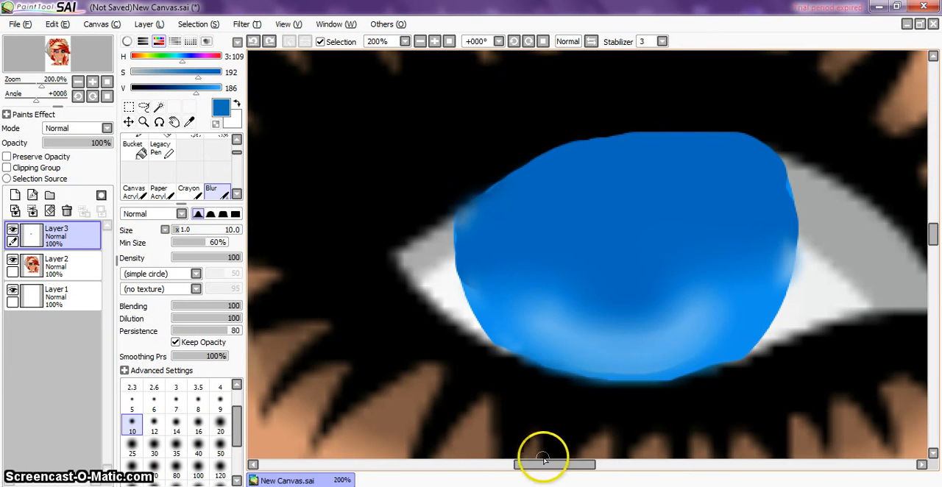
# Step: Set the colour to black with value 0 and paint a round pupil at the iris's centre with a size 60 Marker
pyautogui.moveTo(543, 465)
pyautogui.mouseDown()
pyautogui.moveTo(581, 464)
pyautogui.moveTo(553, 462)
pyautogui.mouseUp()
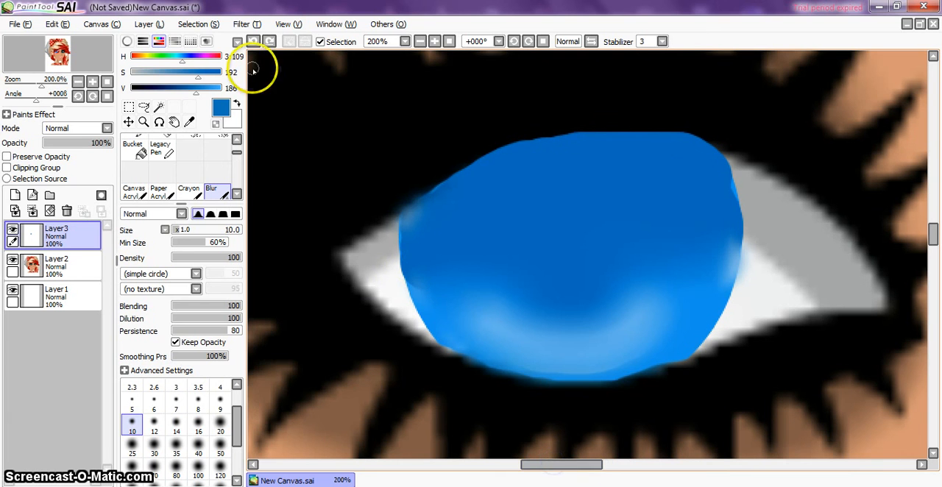
pyautogui.moveTo(193, 88); pyautogui.dragTo(132, 88)
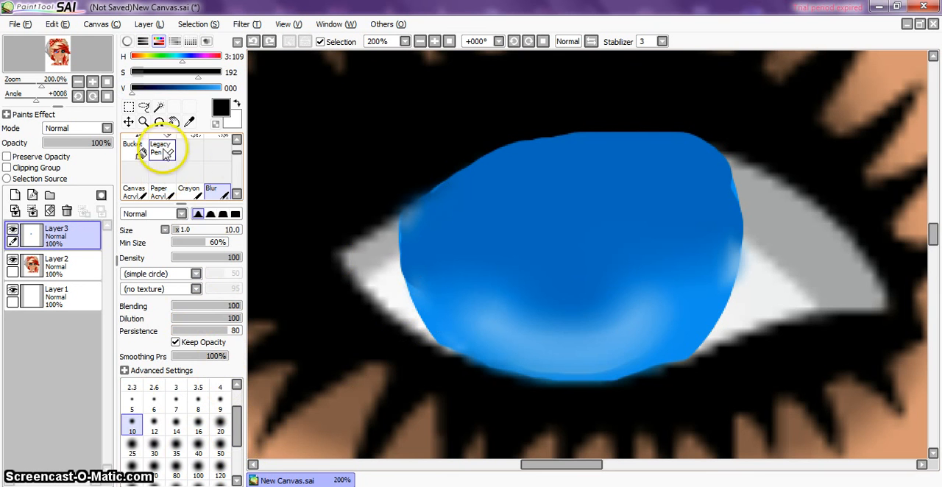
pyautogui.click(237, 140)
pyautogui.click(132, 150)
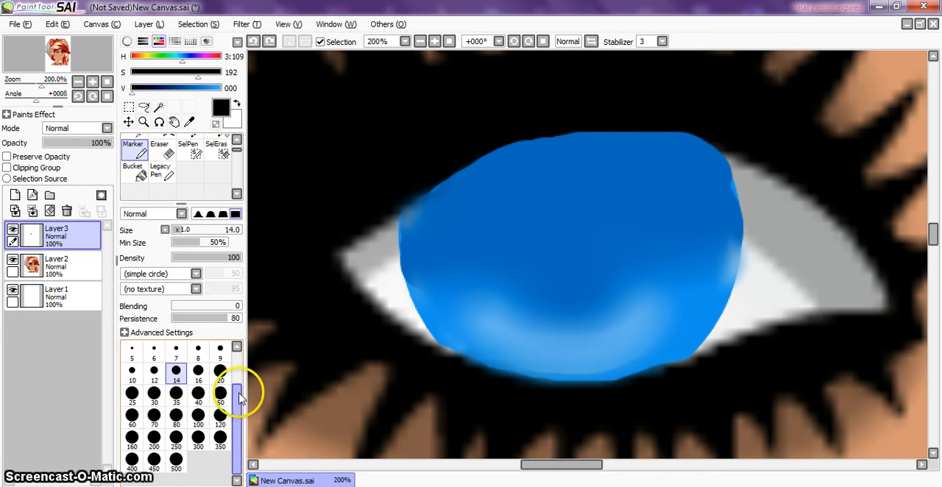
pyautogui.click(176, 417)
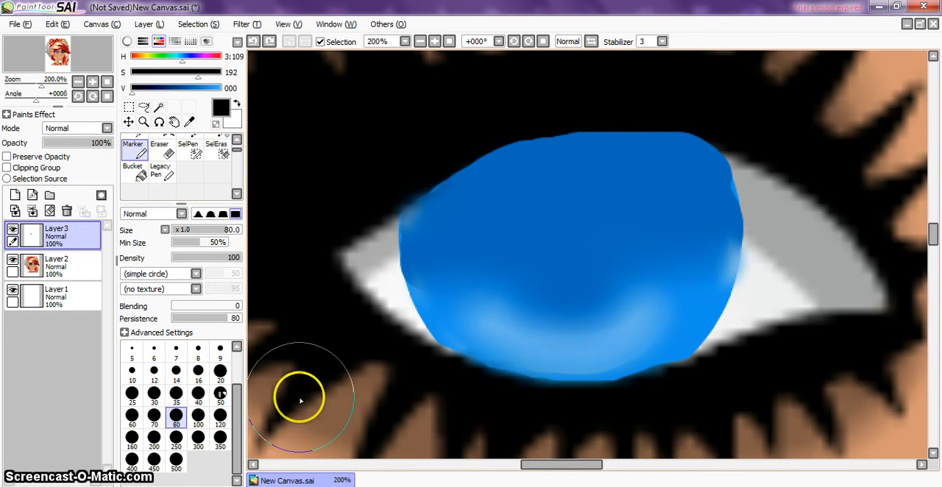
pyautogui.click(131, 416)
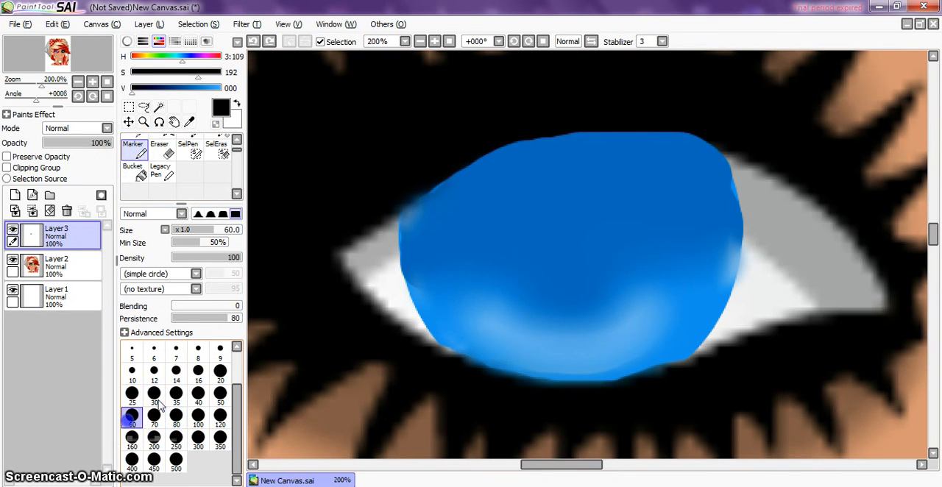
pyautogui.moveTo(580, 281); pyautogui.dragTo(570, 273)
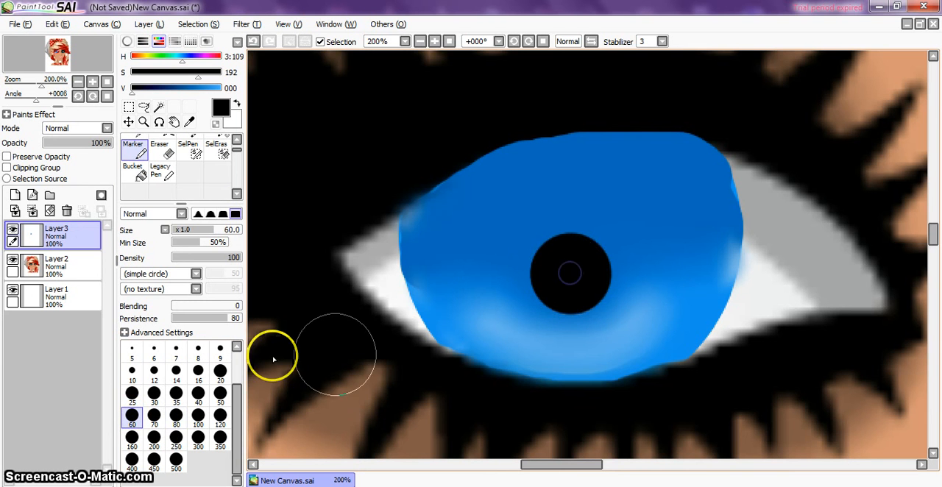
# Step: Blend the black pupil into the surrounding blue iris with a size 40 Blur brush
pyautogui.scroll(-2, 496, 344)
pyautogui.scroll(-1, 495, 344)
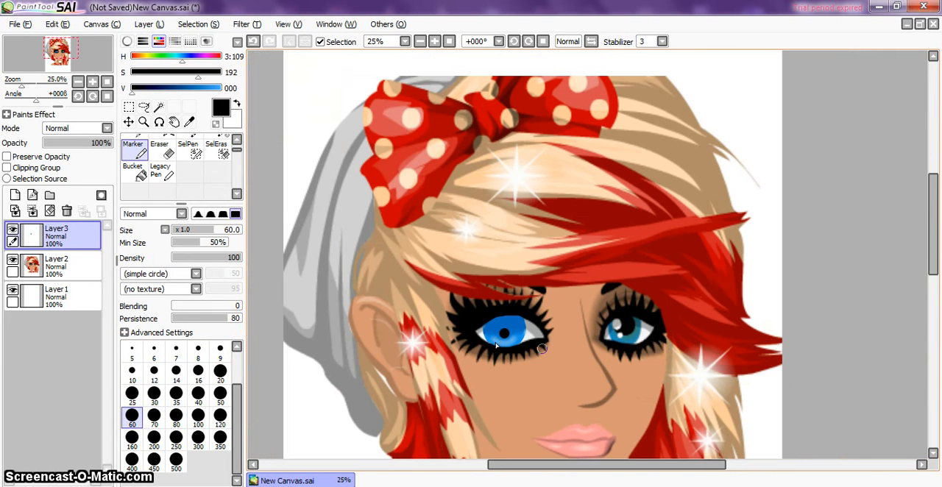
pyautogui.scroll(3, 647, 372)
pyautogui.moveTo(662, 477); pyautogui.dragTo(543, 443)
pyautogui.moveTo(932, 249)
pyautogui.mouseDown()
pyautogui.moveTo(908, 204)
pyautogui.moveTo(925, 260)
pyautogui.moveTo(927, 241)
pyautogui.mouseUp()
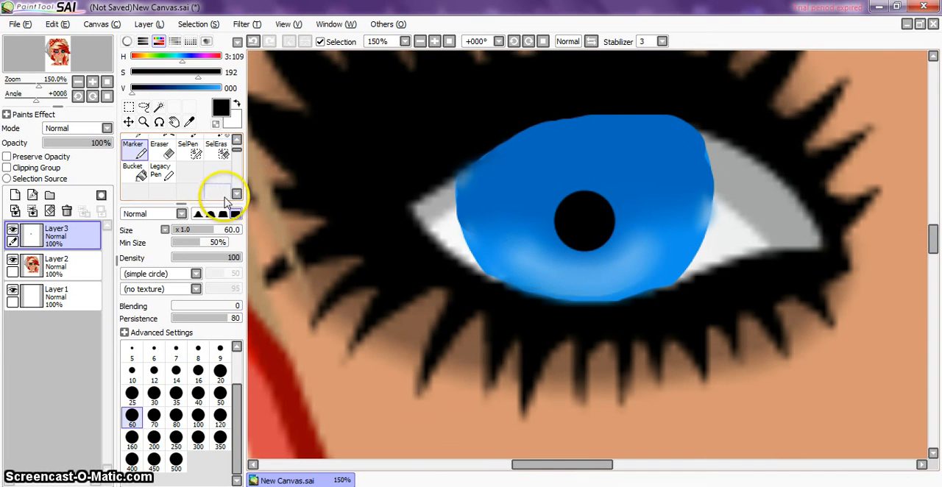
pyautogui.click(235, 194)
pyautogui.click(236, 195)
pyautogui.click(219, 175)
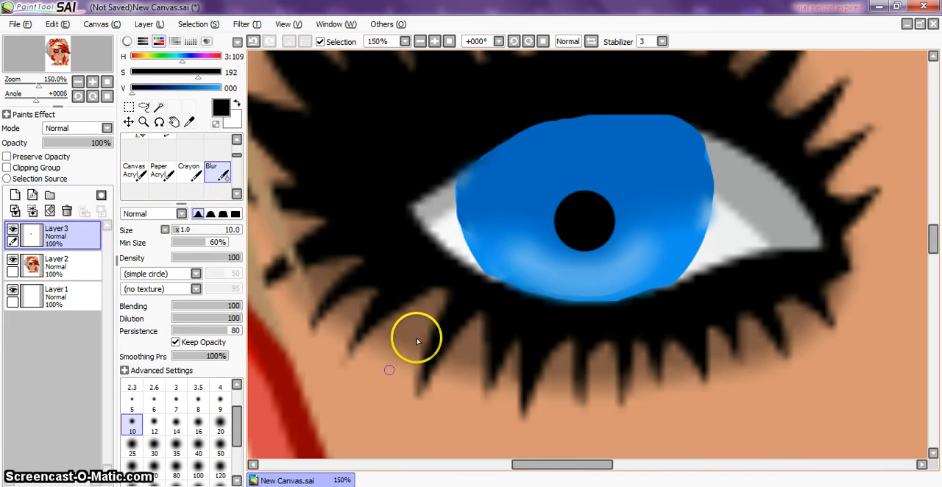
pyautogui.click(198, 444)
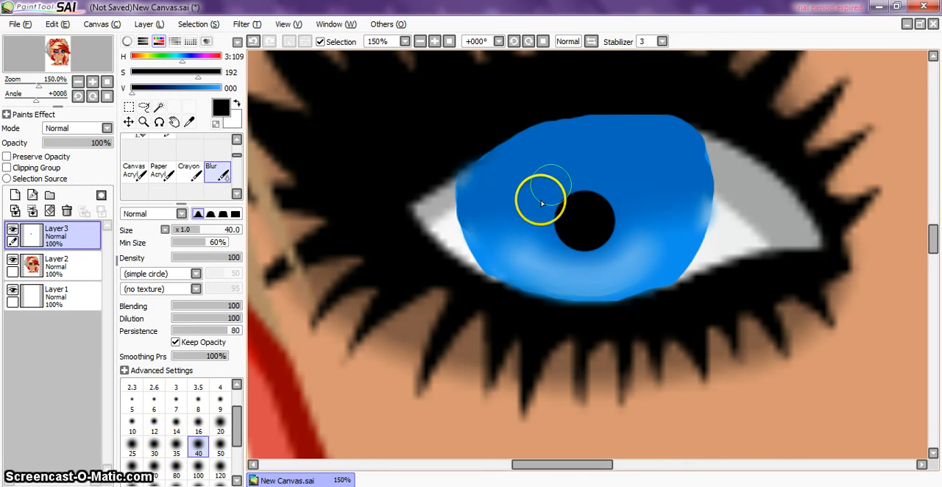
pyautogui.moveTo(563, 211)
pyautogui.mouseDown()
pyautogui.moveTo(578, 237)
pyautogui.moveTo(607, 232)
pyautogui.moveTo(594, 198)
pyautogui.moveTo(546, 213)
pyautogui.moveTo(613, 231)
pyautogui.moveTo(564, 199)
pyautogui.moveTo(594, 195)
pyautogui.moveTo(557, 219)
pyautogui.moveTo(549, 195)
pyautogui.moveTo(603, 194)
pyautogui.moveTo(631, 181)
pyautogui.moveTo(552, 190)
pyautogui.moveTo(577, 231)
pyautogui.moveTo(519, 201)
pyautogui.mouseUp()
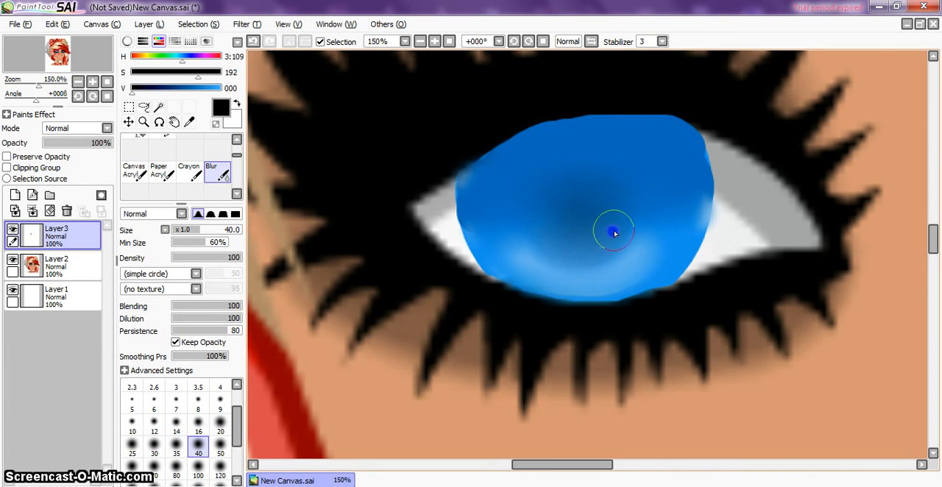
# Step: Smooth the dark pupil shading further across the middle of the iris with the size 40 Blur brush
pyautogui.scroll(2, 615, 233)
pyautogui.scroll(-10, 615, 233)
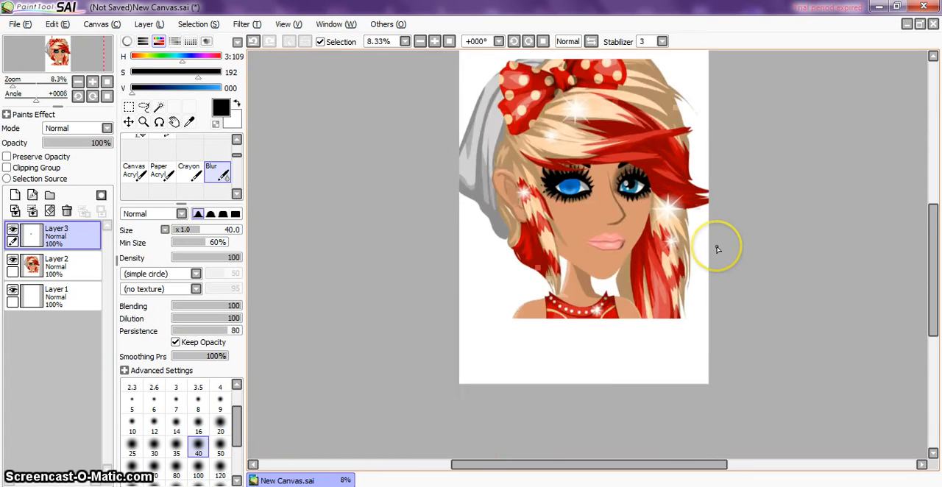
pyautogui.scroll(4, 718, 250)
pyautogui.moveTo(645, 465); pyautogui.dragTo(583, 461)
pyautogui.moveTo(932, 273); pyautogui.dragTo(932, 234)
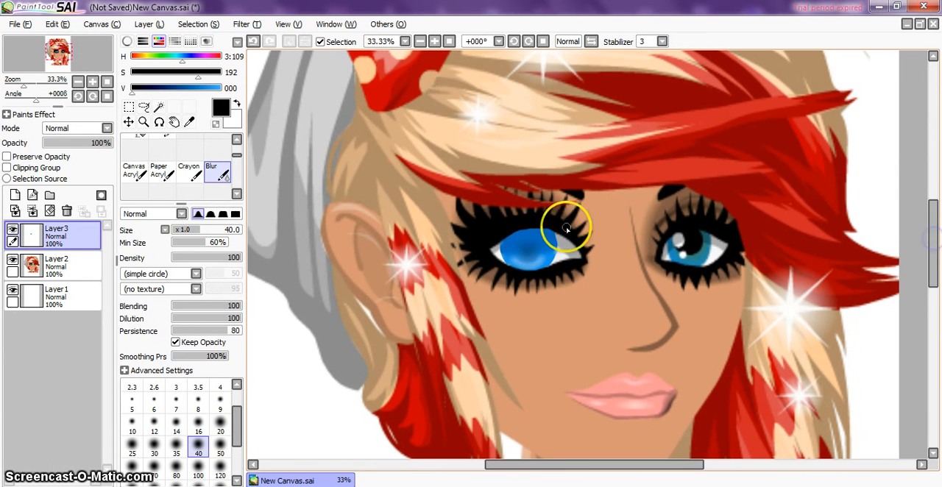
pyautogui.moveTo(566, 229); pyautogui.dragTo(527, 251)
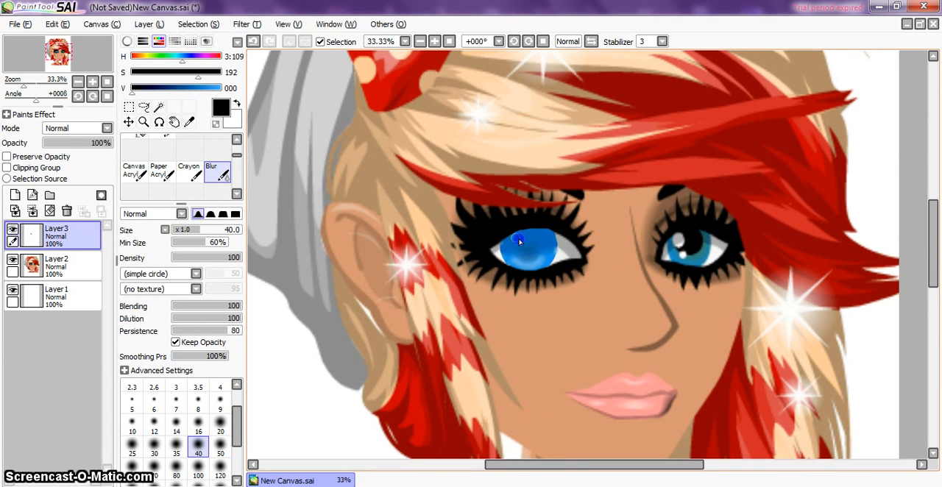
pyautogui.moveTo(515, 255); pyautogui.dragTo(542, 255)
pyautogui.scroll(-3, 698, 236)
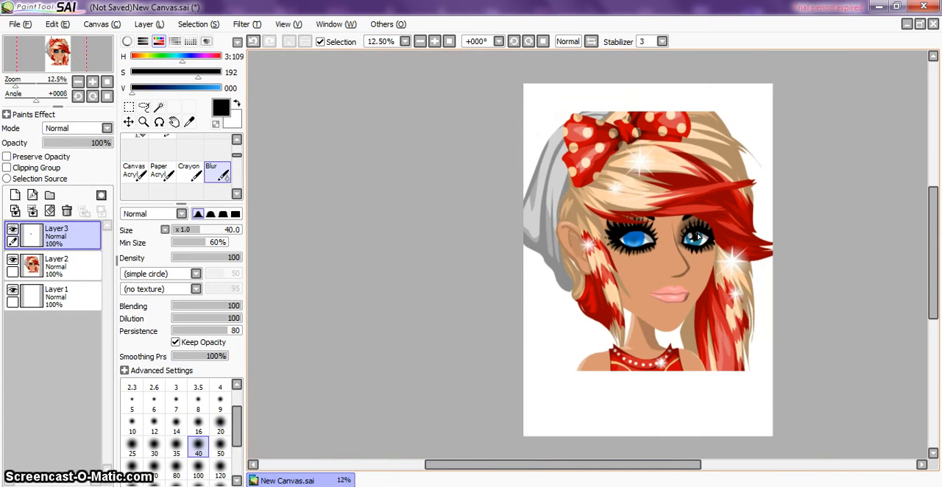
pyautogui.scroll(3, 698, 236)
pyautogui.moveTo(653, 466); pyautogui.dragTo(645, 465)
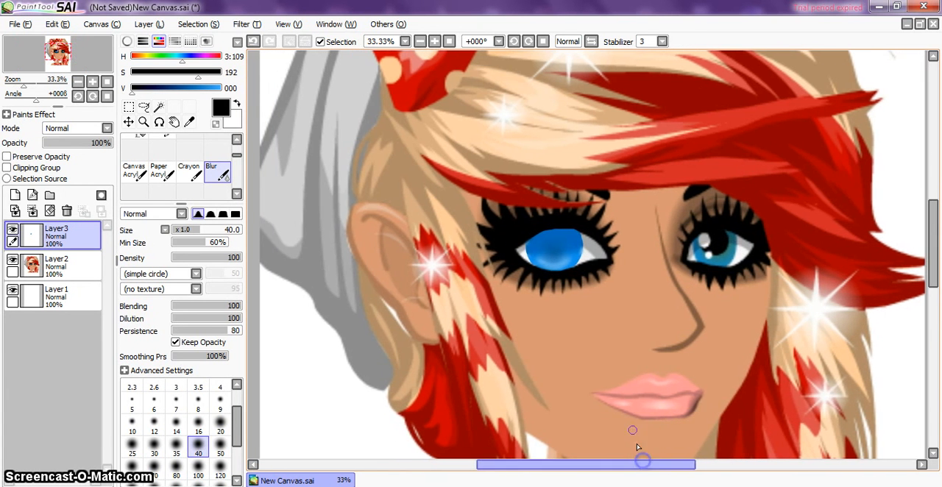
# Step: In pure white, paint a size 70 Marker dot on the iris's upper left and a size 40 curved stroke along its lower right
pyautogui.scroll(3, 625, 362)
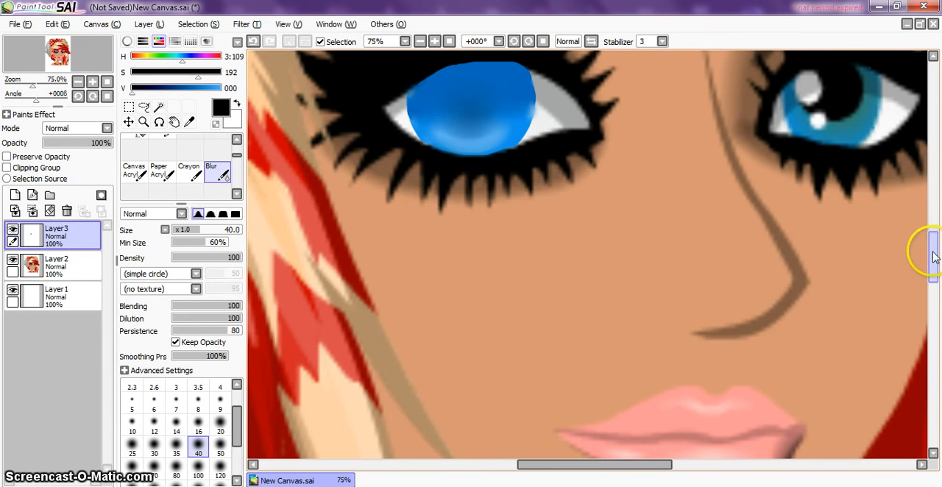
pyautogui.moveTo(934, 254); pyautogui.dragTo(938, 231)
pyautogui.moveTo(185, 88)
pyautogui.mouseDown()
pyautogui.moveTo(225, 88)
pyautogui.moveTo(148, 77)
pyautogui.mouseUp()
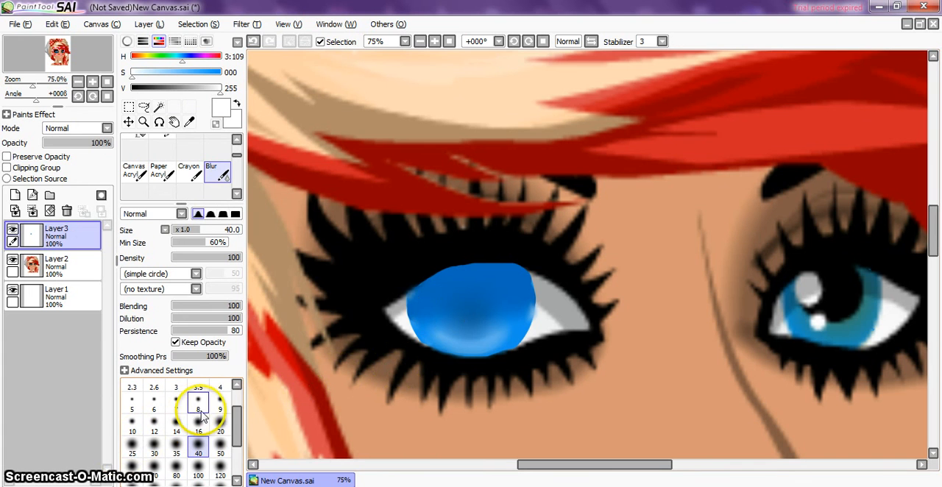
pyautogui.click(236, 139)
pyautogui.click(237, 139)
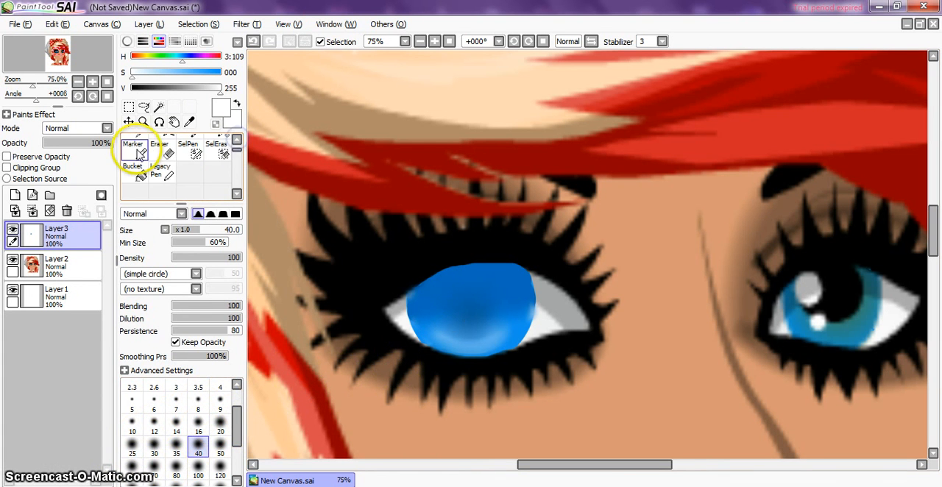
pyautogui.click(133, 149)
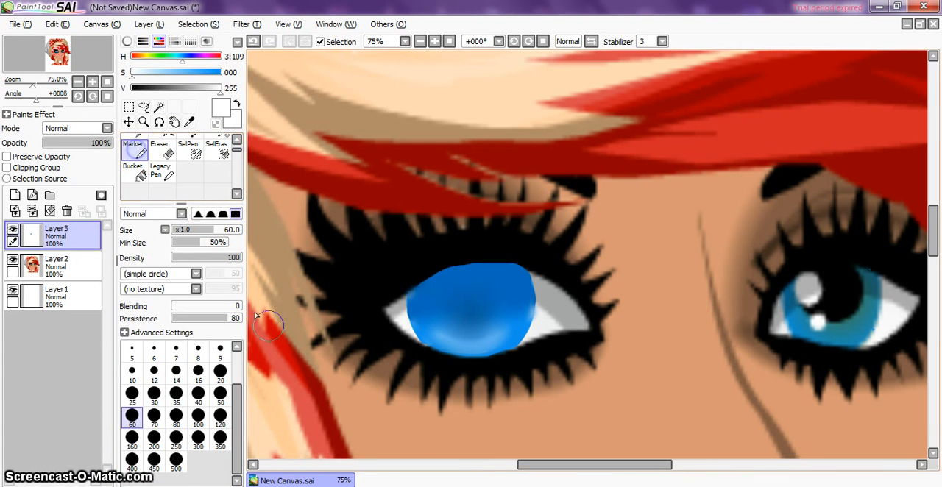
pyautogui.click(154, 417)
pyautogui.click(434, 295)
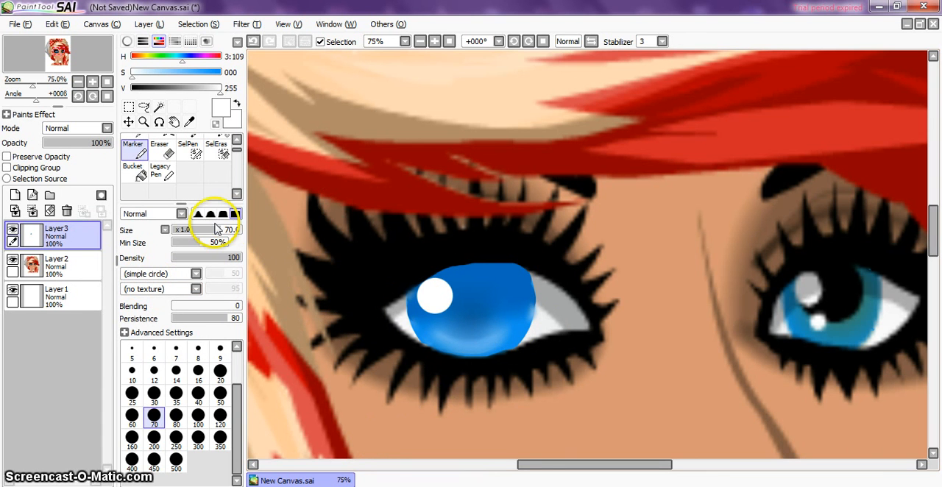
pyautogui.click(198, 397)
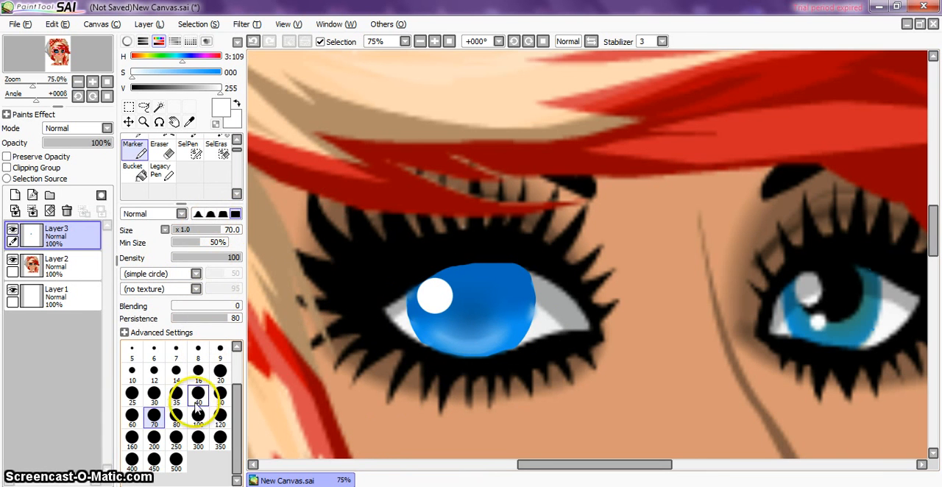
pyautogui.moveTo(493, 327)
pyautogui.mouseDown()
pyautogui.moveTo(493, 345)
pyautogui.moveTo(513, 305)
pyautogui.mouseUp()
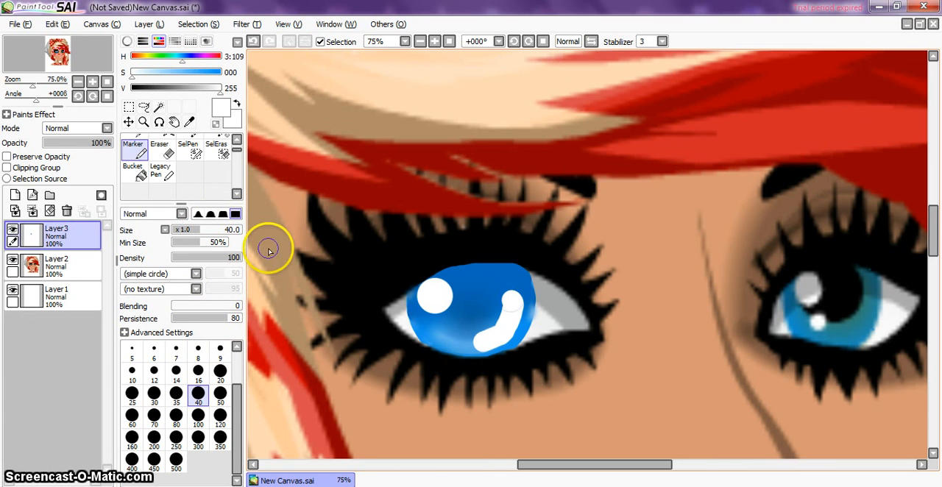
# Step: Soften the round white highlight and the curved white highlight on the iris with a size 40 Blur brush
pyautogui.click(236, 193)
pyautogui.click(225, 181)
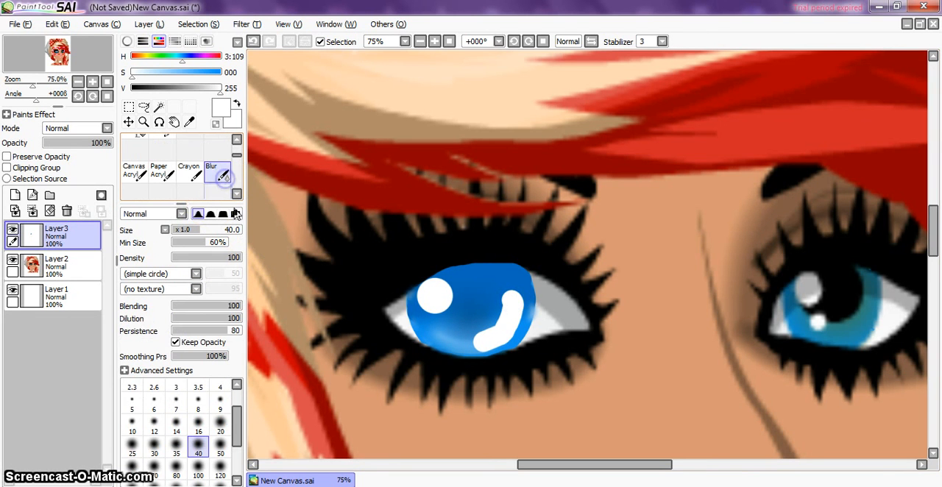
pyautogui.moveTo(424, 298); pyautogui.dragTo(439, 312)
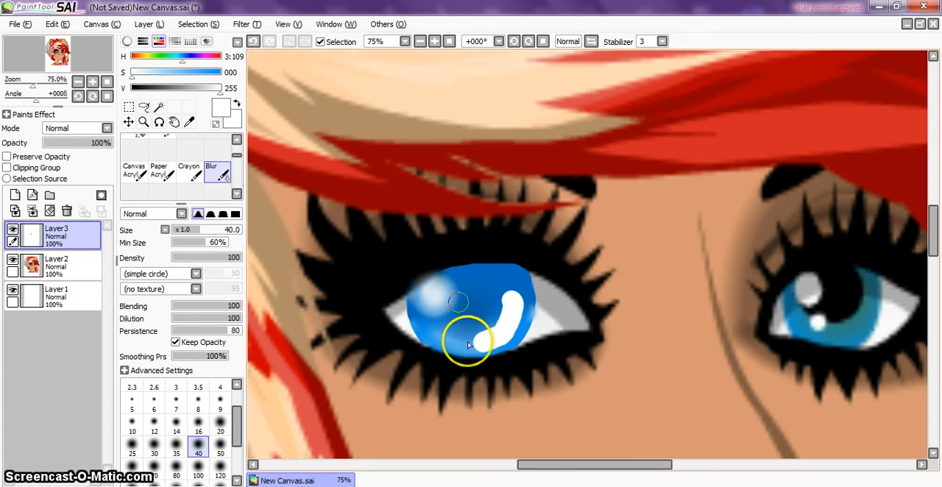
pyautogui.moveTo(467, 336); pyautogui.dragTo(492, 328)
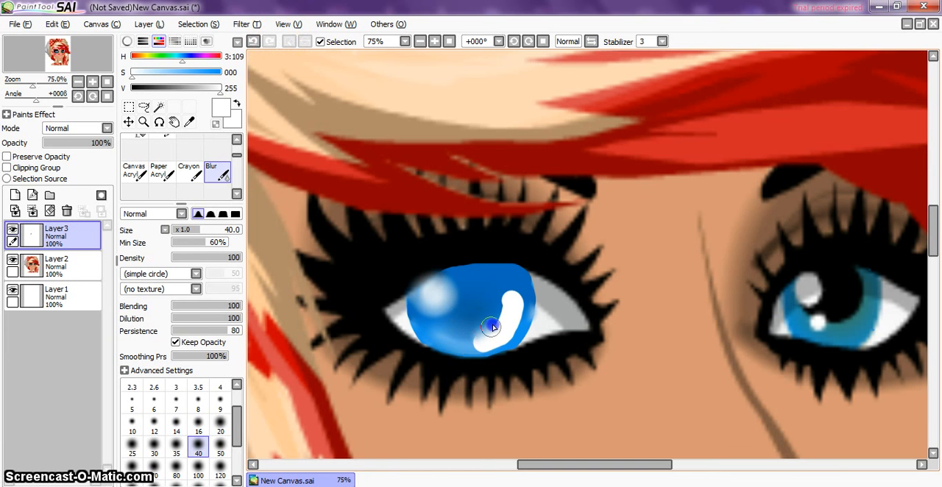
pyautogui.moveTo(509, 293)
pyautogui.mouseDown()
pyautogui.moveTo(517, 320)
pyautogui.moveTo(483, 347)
pyautogui.moveTo(475, 339)
pyautogui.mouseUp()
pyautogui.scroll(1, 475, 339)
pyautogui.scroll(-5, 475, 338)
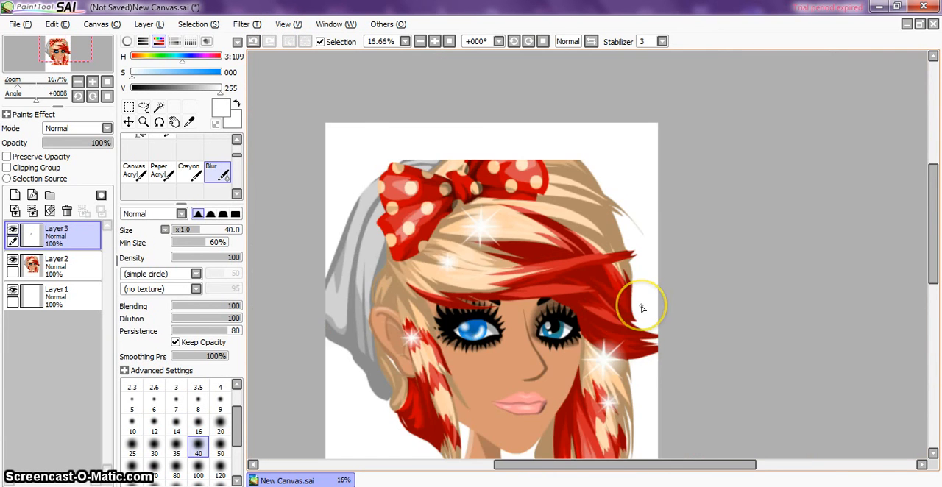
# Step: Lower Layer3's opacity to 74% and trim the iris's upper edge with a size 40 Eraser
pyautogui.scroll(5, 642, 308)
pyautogui.moveTo(717, 467); pyautogui.dragTo(549, 455)
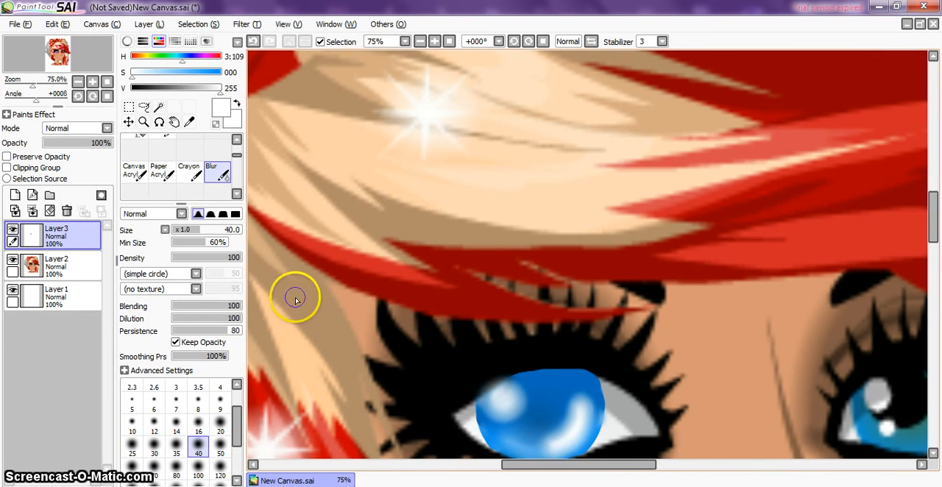
pyautogui.moveTo(101, 143)
pyautogui.mouseDown()
pyautogui.moveTo(91, 146)
pyautogui.moveTo(102, 144)
pyautogui.mouseUp()
pyautogui.click(237, 140)
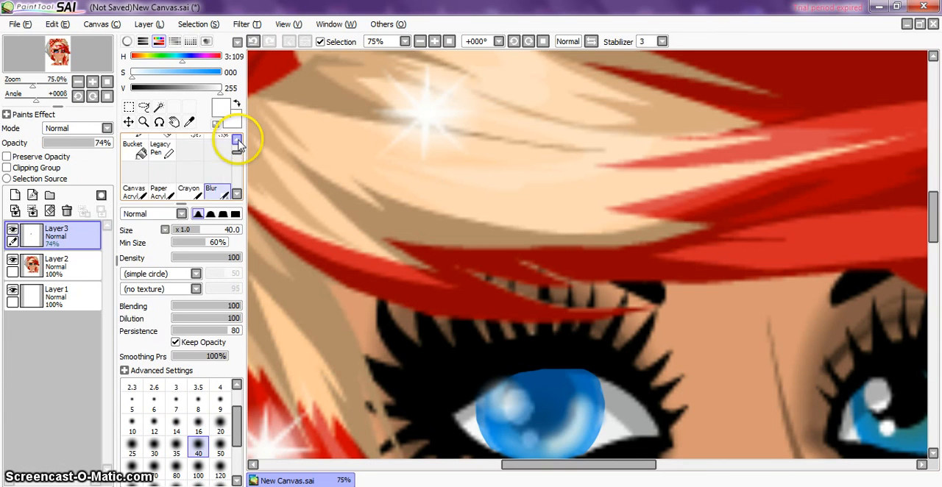
pyautogui.click(237, 141)
pyautogui.click(159, 150)
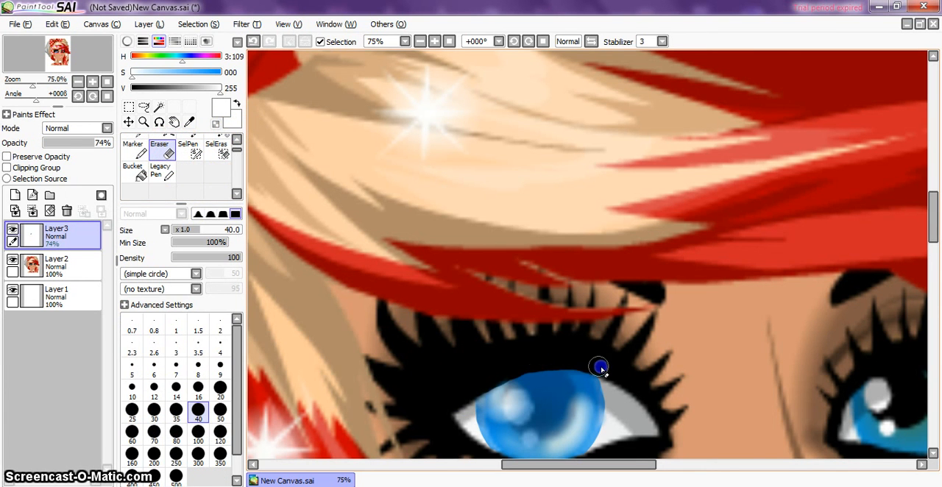
pyautogui.scroll(-1, 703, 471)
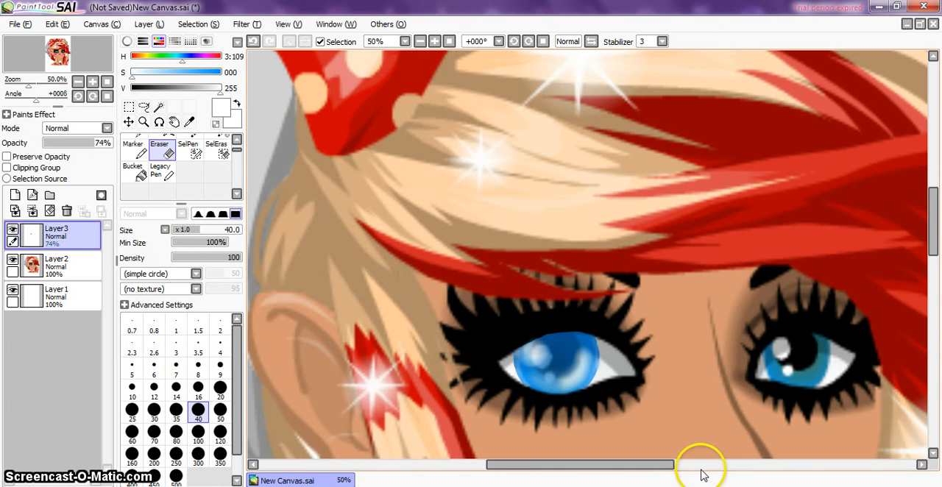
# Step: Restore Layer3's opacity to 100% and check the repainted eye against the whole face
pyautogui.moveTo(95, 143); pyautogui.dragTo(112, 142)
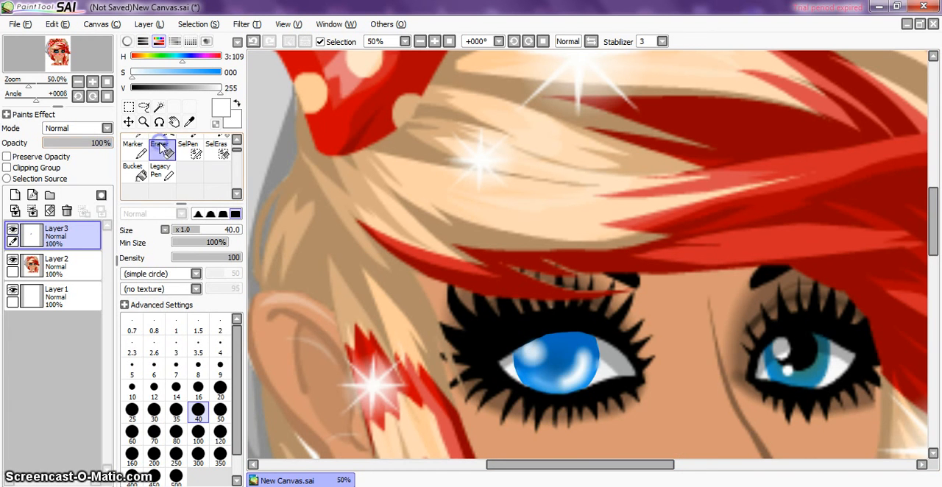
pyautogui.scroll(-3, 572, 230)
pyautogui.scroll(-1, 571, 231)
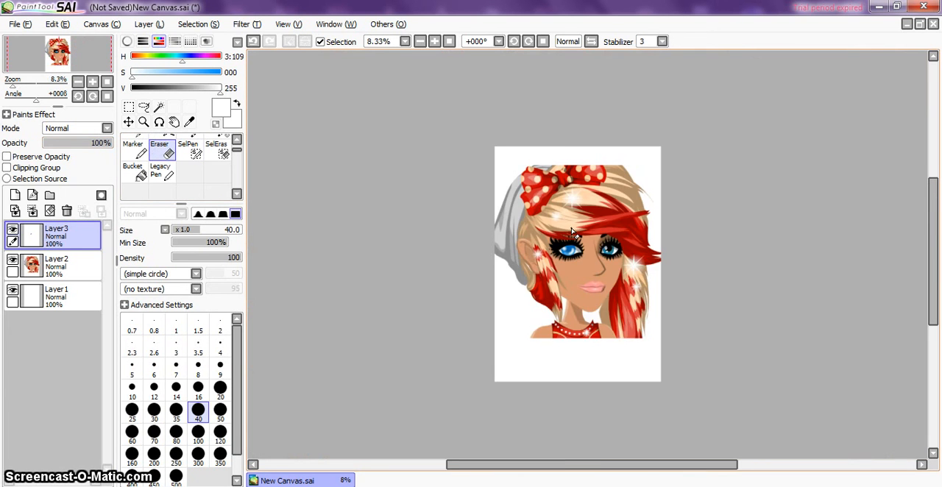
pyautogui.scroll(2, 571, 232)
pyautogui.click(797, 243)
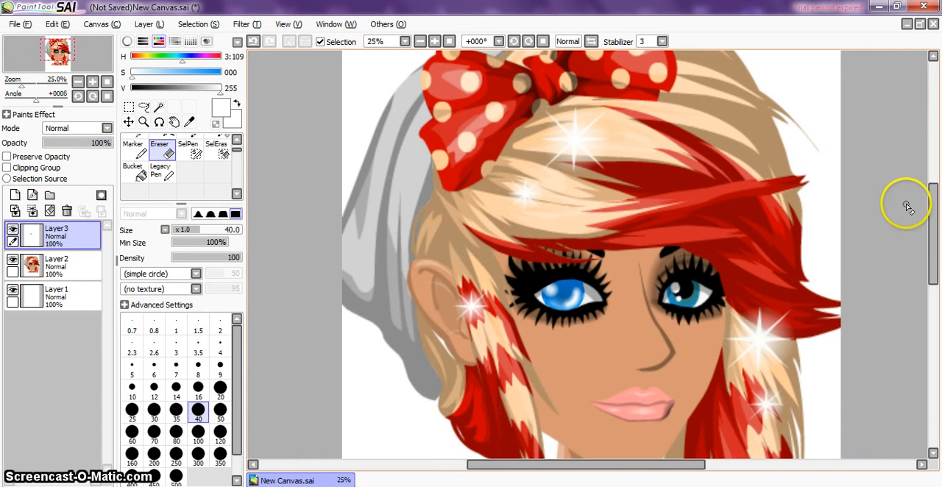
pyautogui.moveTo(933, 203); pyautogui.dragTo(933, 214)
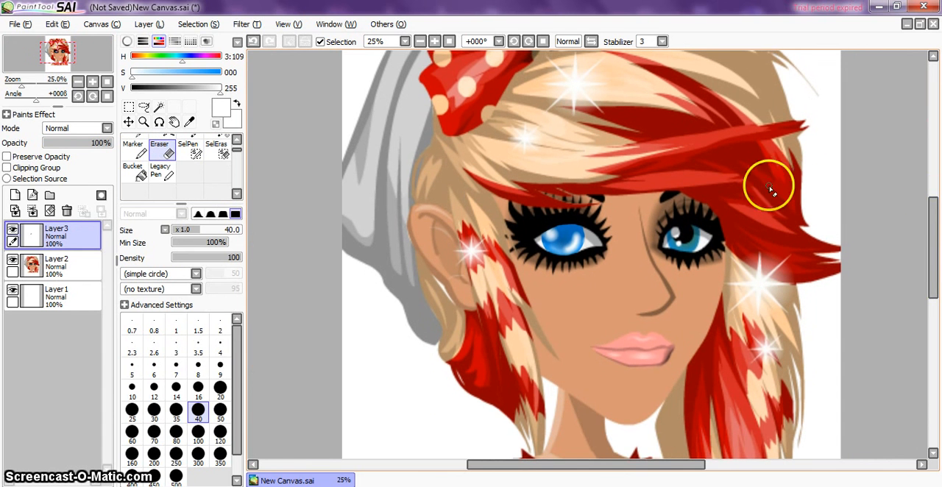